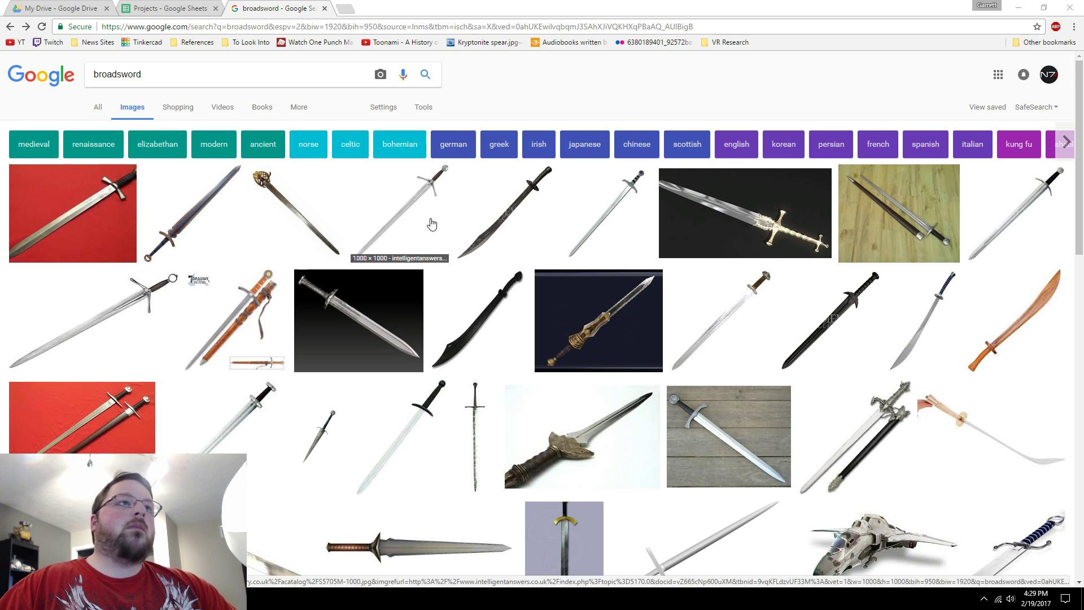
- Examine the image results for "broadsword anime" and preview several oversized sword designs as references
key("alt+Right")
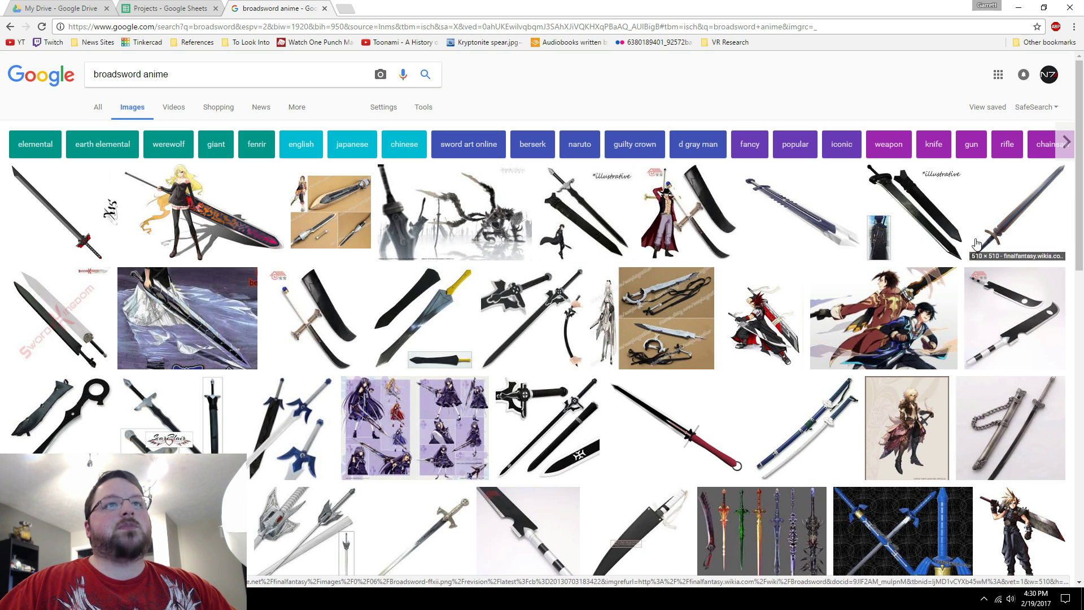
left_click(933, 227)
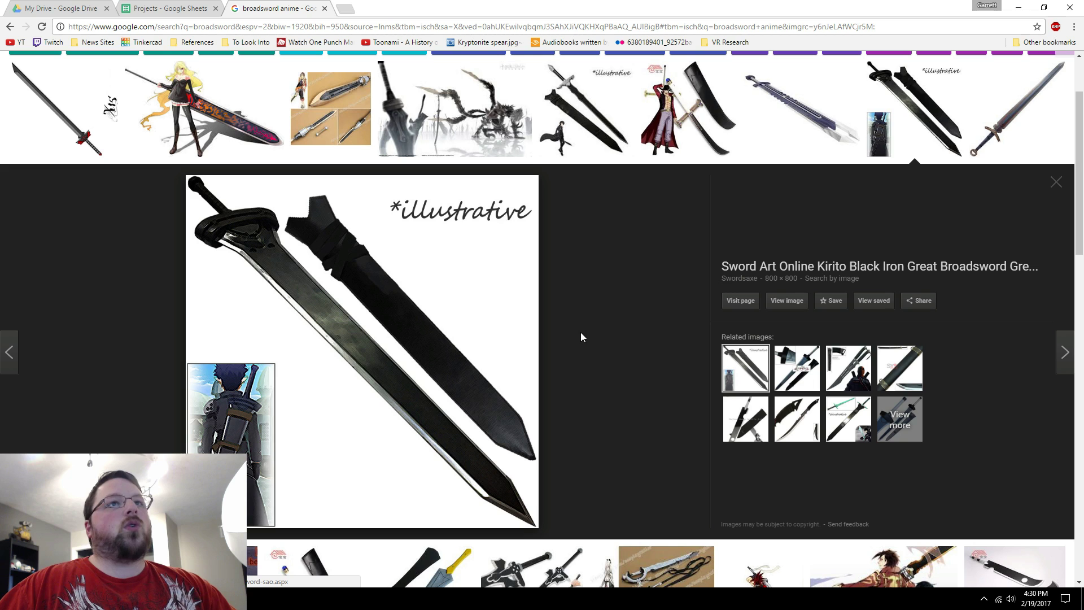
left_click(798, 127)
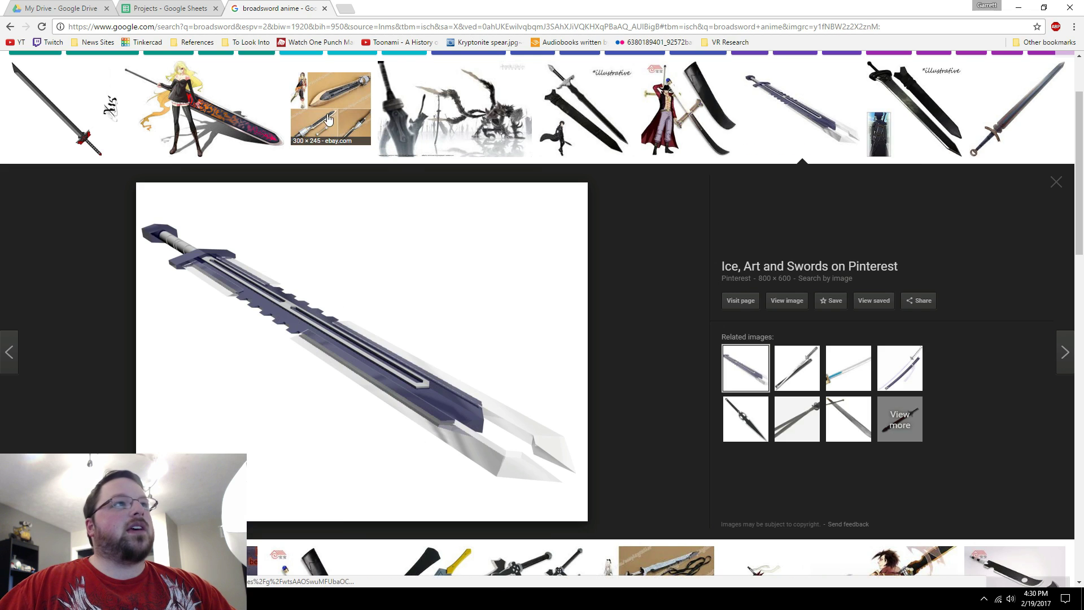
left_click(263, 116)
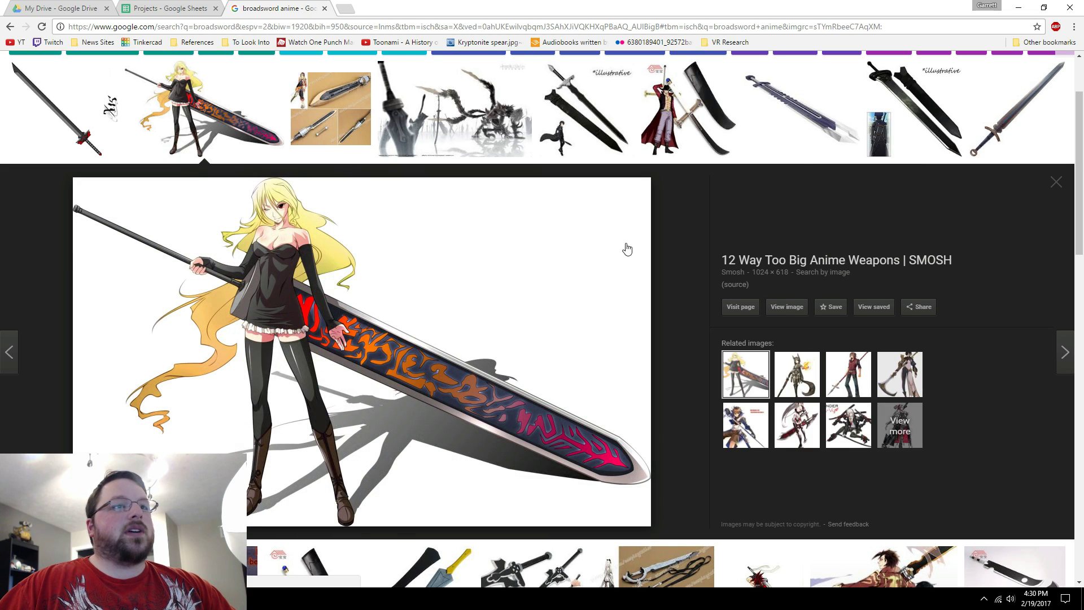
left_click(916, 111)
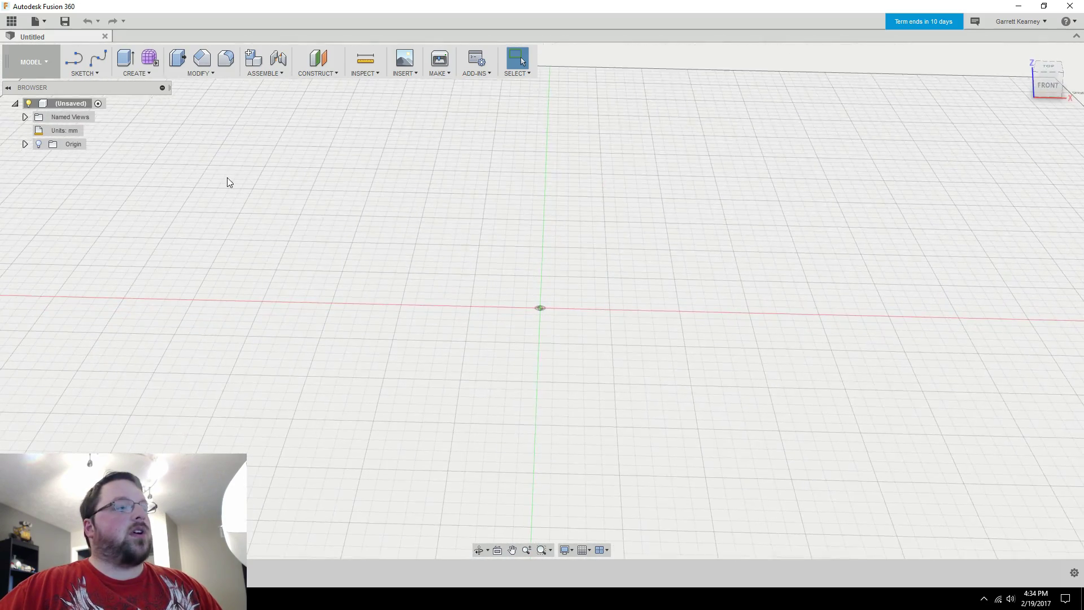
- In Autodesk Fusion 360, start a new sketch on the horizontal origin plane, seen from the top
left_click(84, 73)
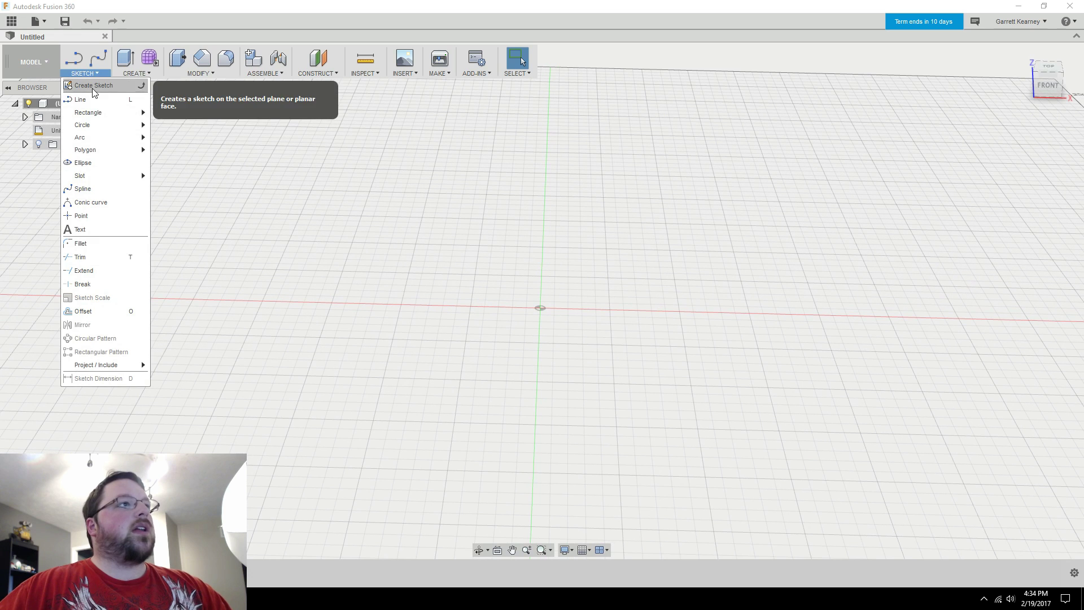
left_click(96, 84)
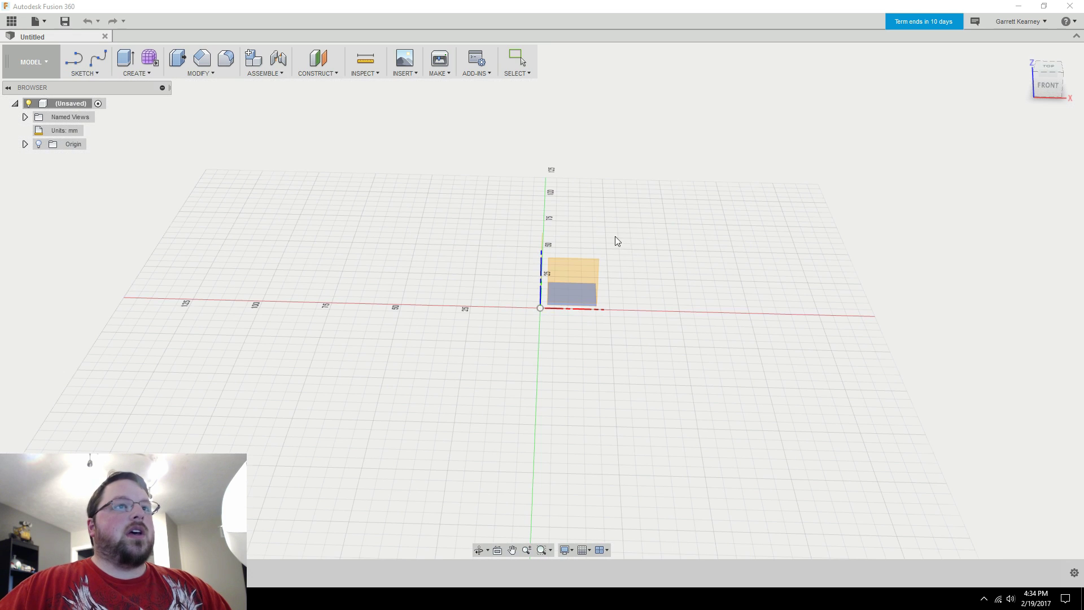
left_click(615, 291)
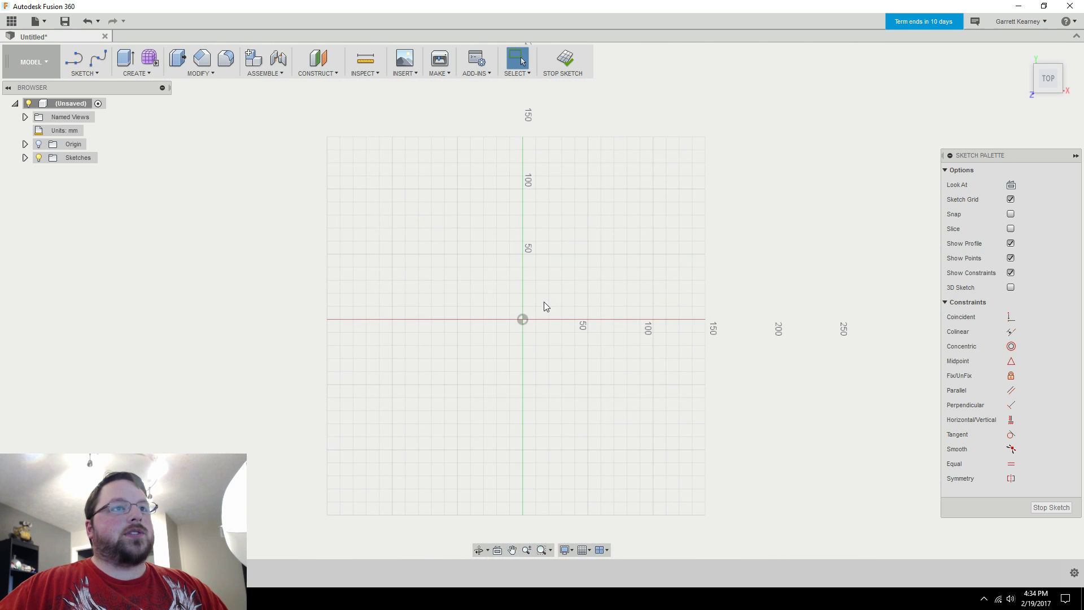
key("c")
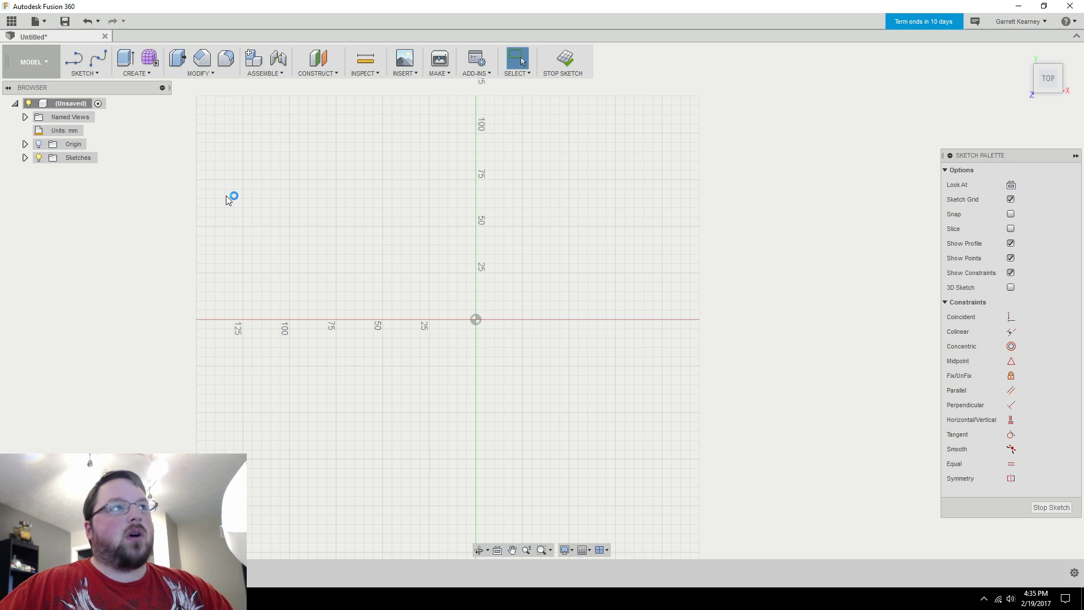
- Draw a 1500 mm vertical centre line through the origin, extending 750 mm above and below it
left_click(81, 66)
scroll(519, 395, "down", 10)
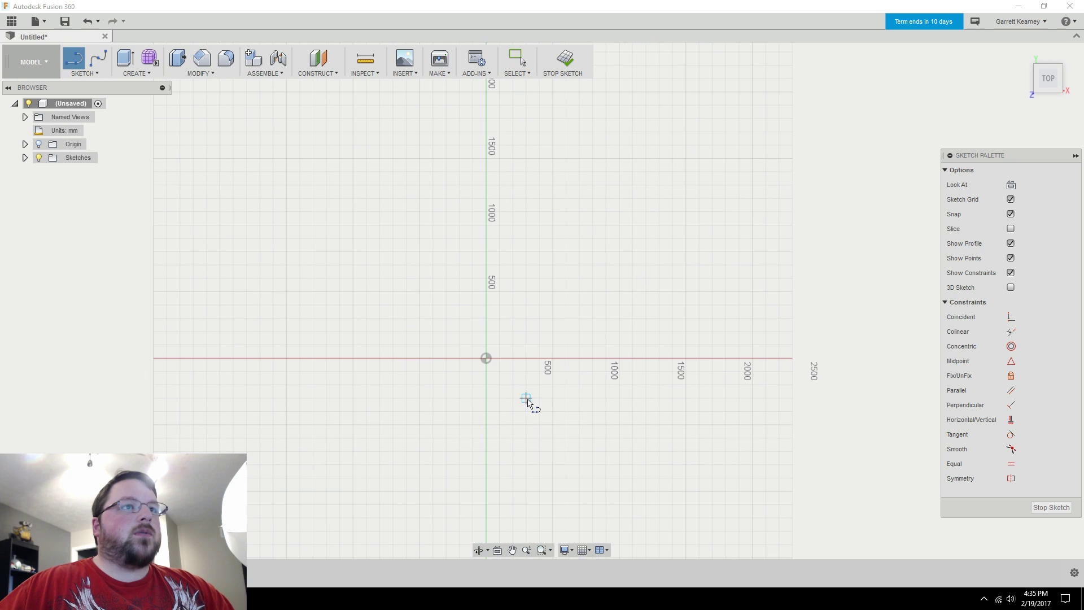
scroll(484, 265, "up", 2)
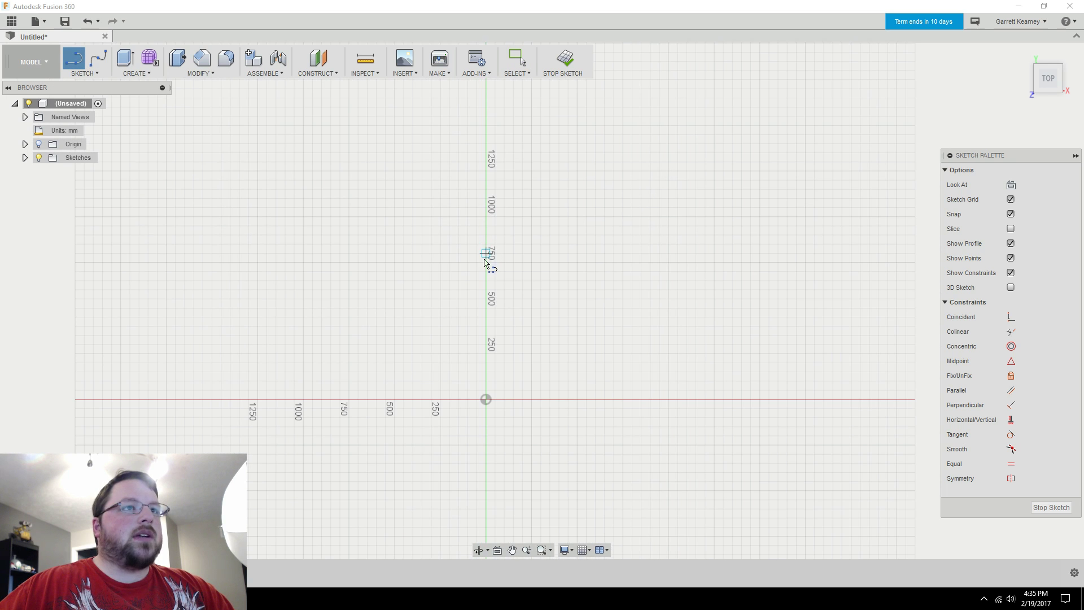
left_click(485, 262)
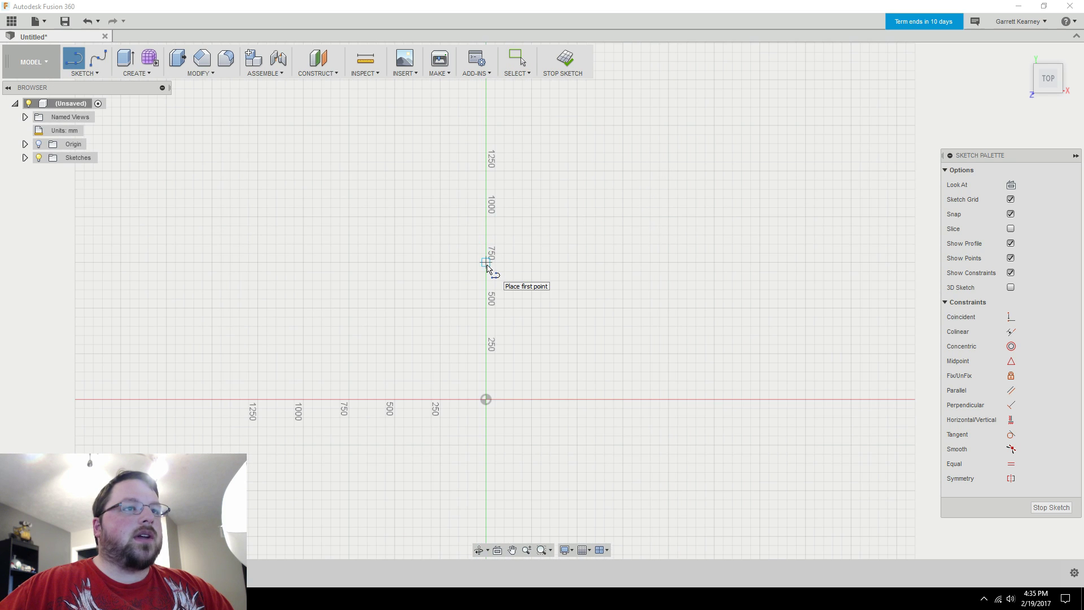
middle_click_drag(492, 411, 487, 268)
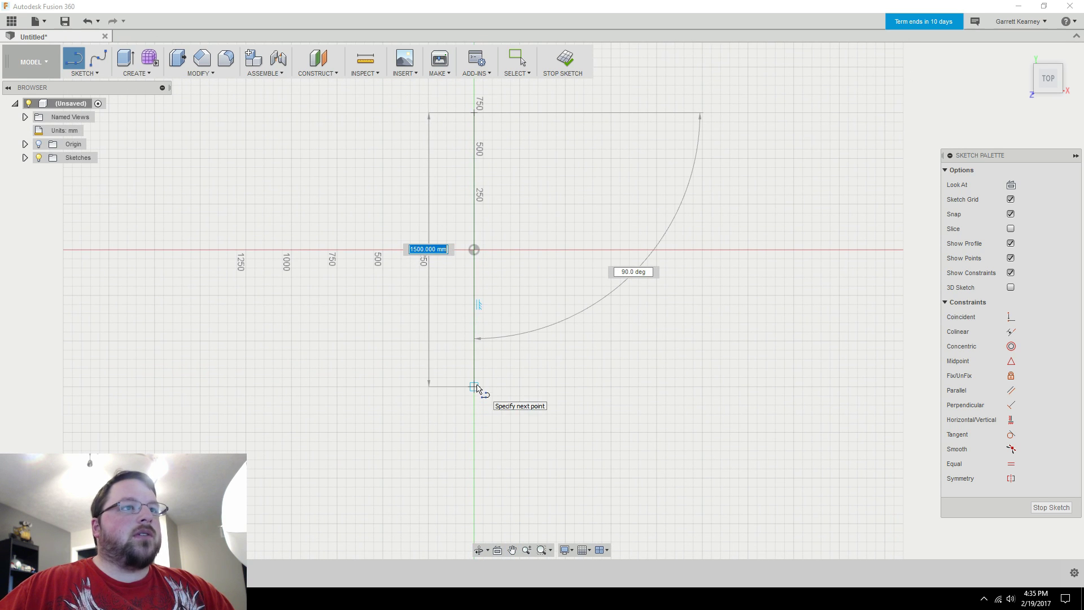
left_click(475, 386)
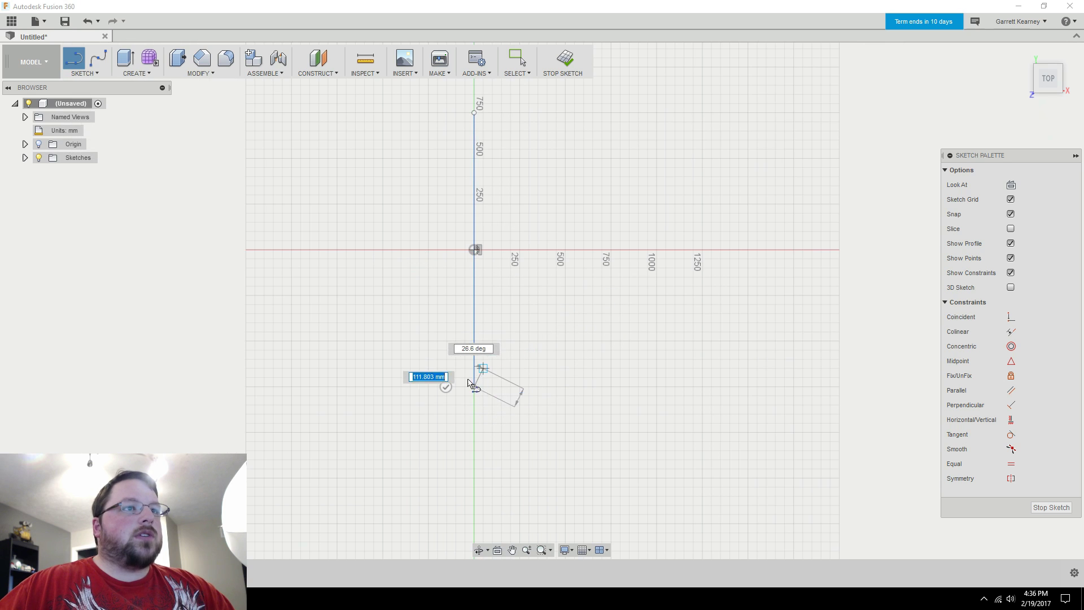
left_click(446, 385)
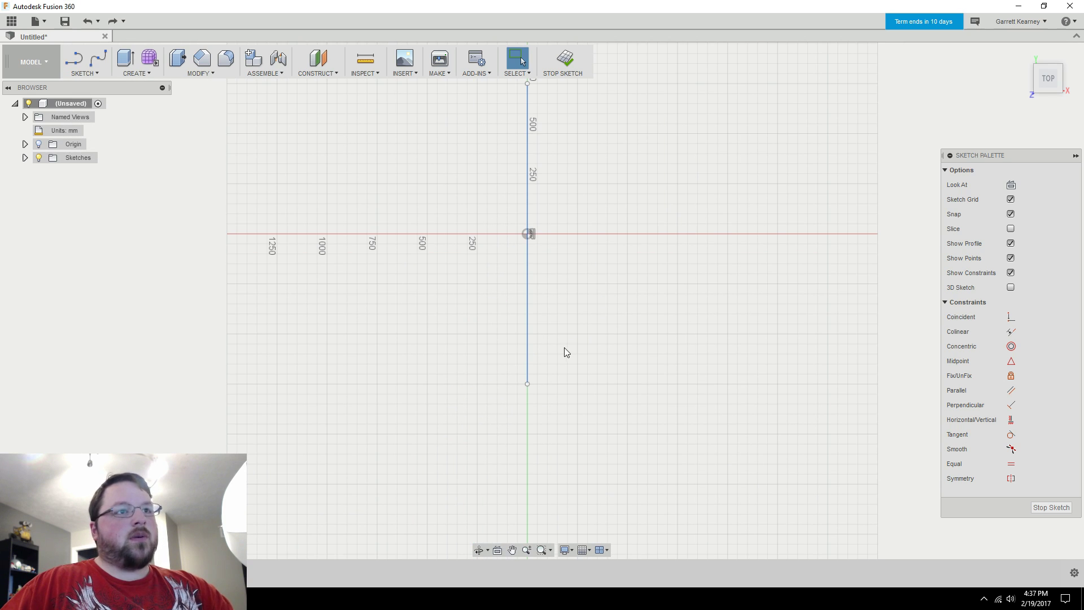
- Draw a 500 mm horizontal crossguard line centred on the vertical line, 250 mm above its lower end
key("l")
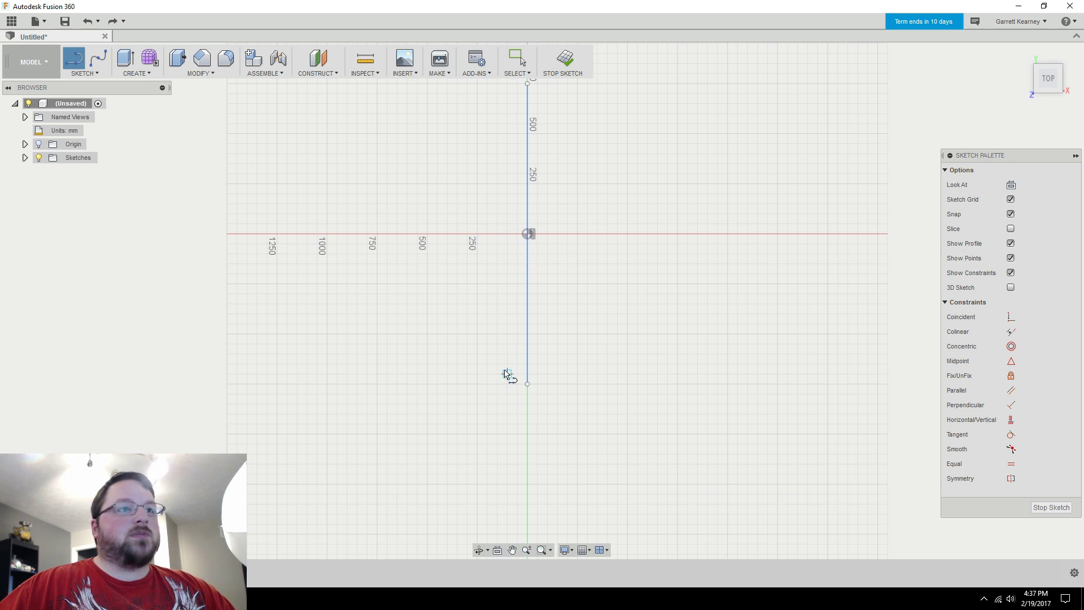
left_click(477, 334)
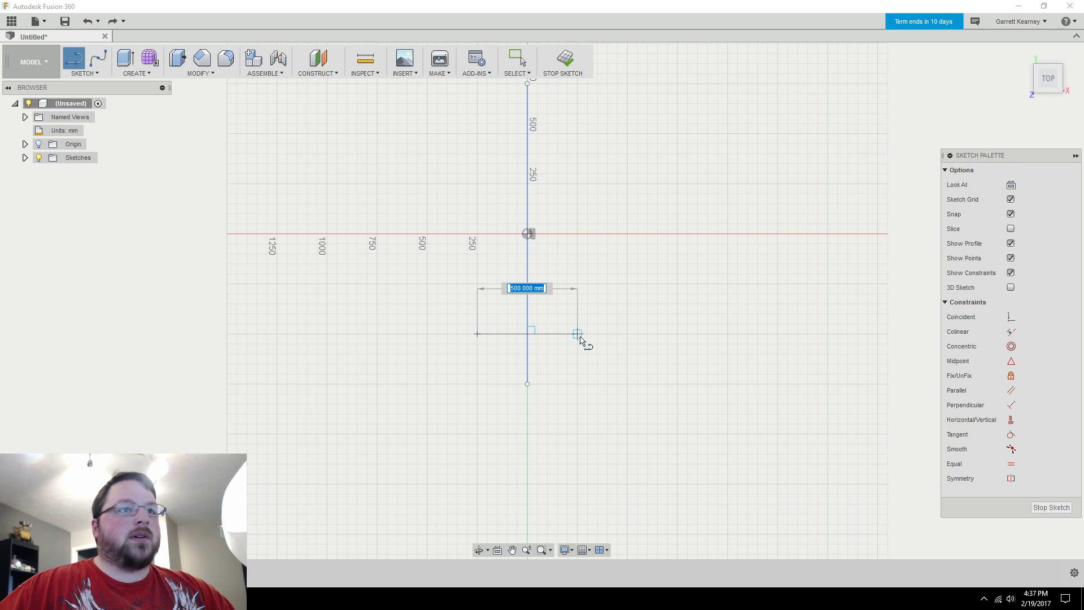
left_click(578, 336)
key("Escape")
- Draw two parallel 25 mm horizontal lines, 10 mm apart, outward from the centre line about midway between the crossguard line and the lower end
scroll(621, 347, "down", 3)
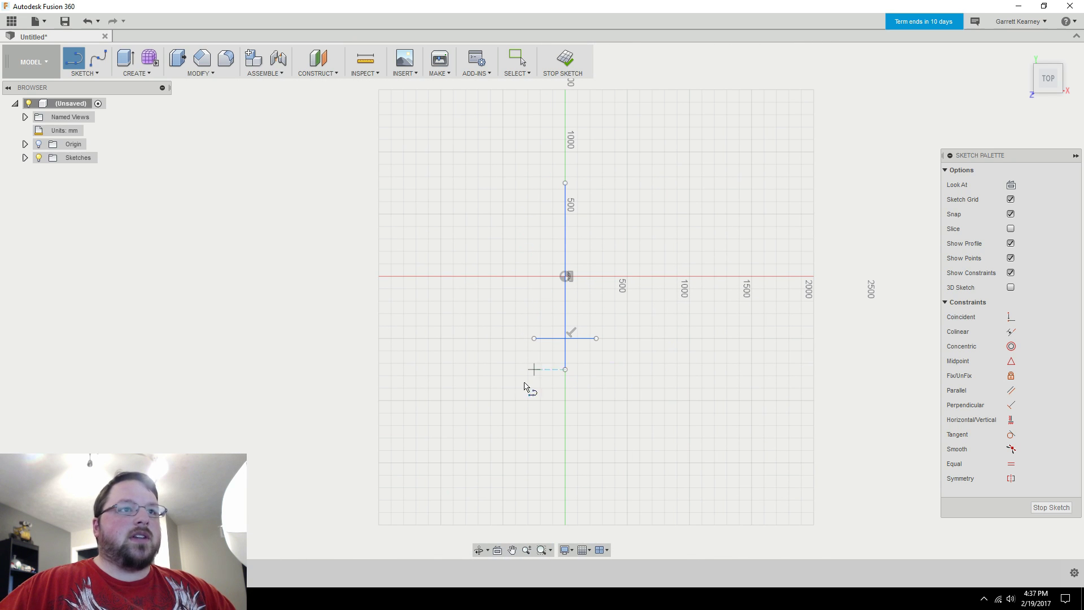
scroll(615, 366, "up", 2)
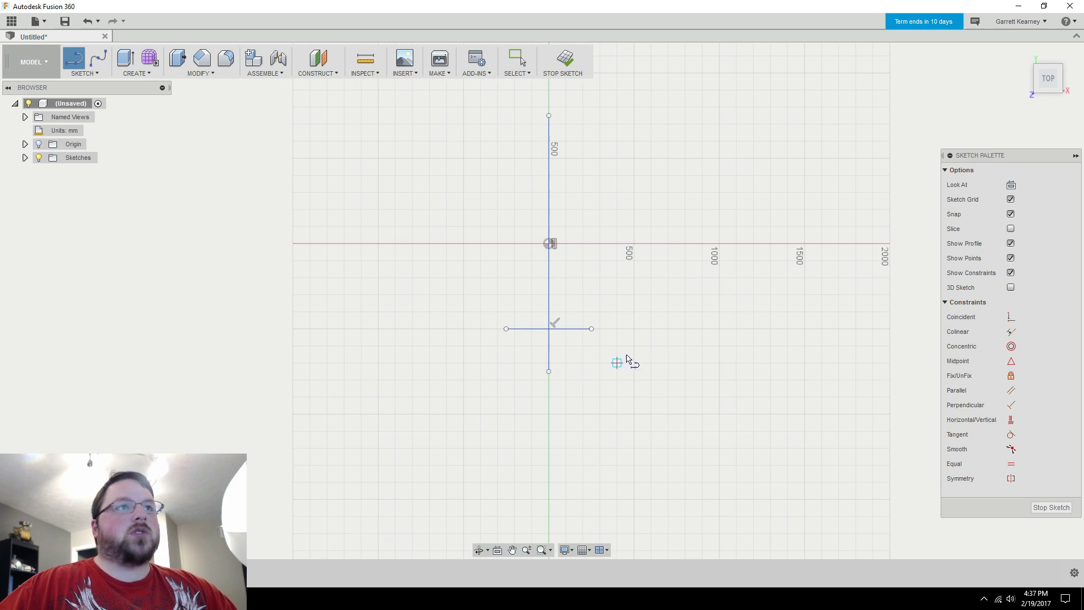
scroll(602, 332, "up", 4)
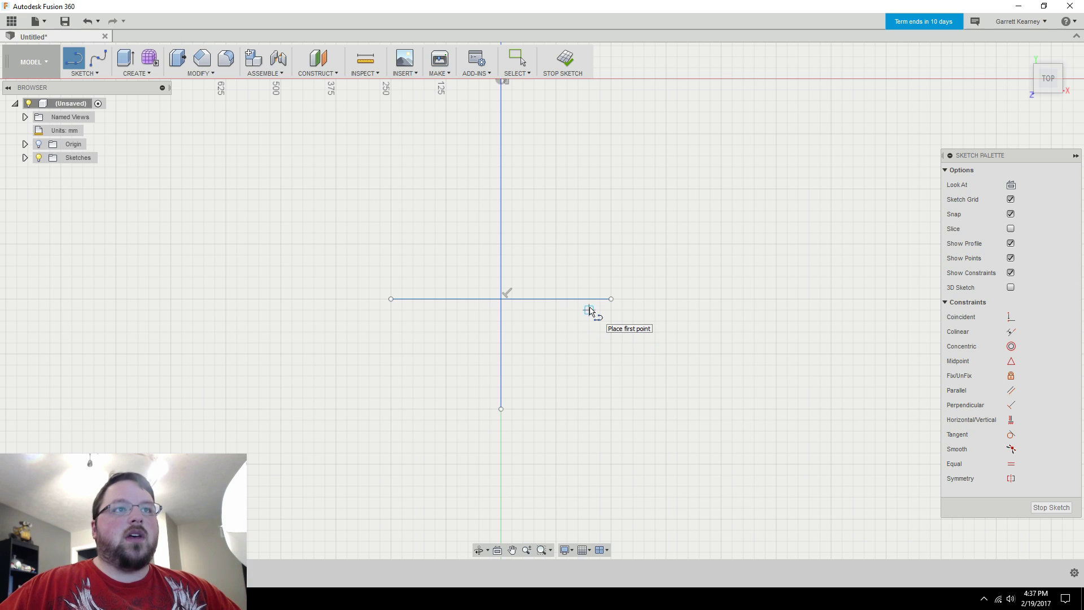
middle_click_drag(632, 244, 649, 332)
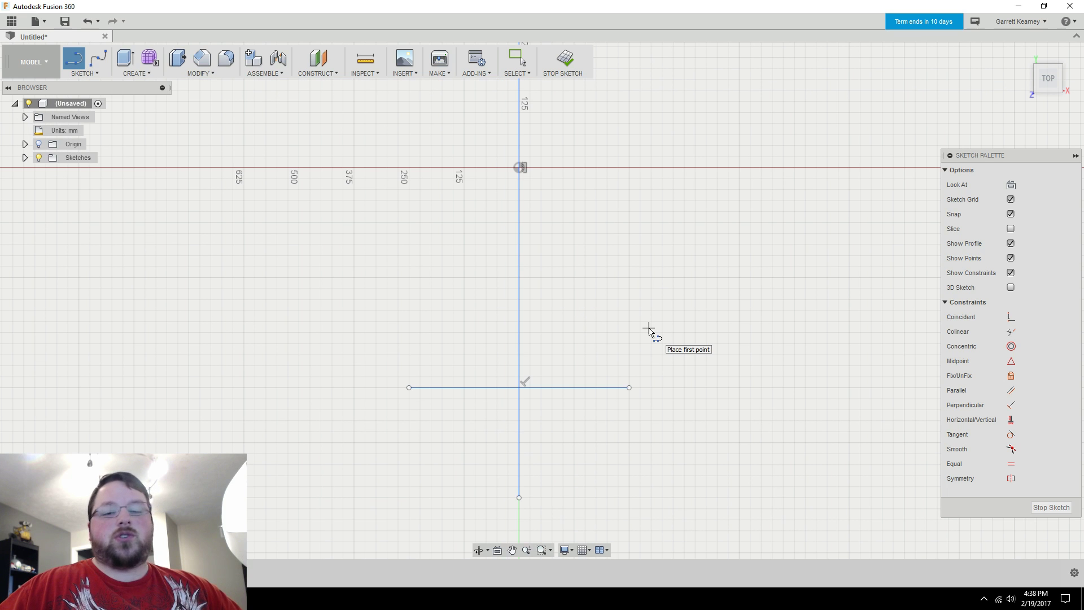
scroll(649, 322, "down", 1)
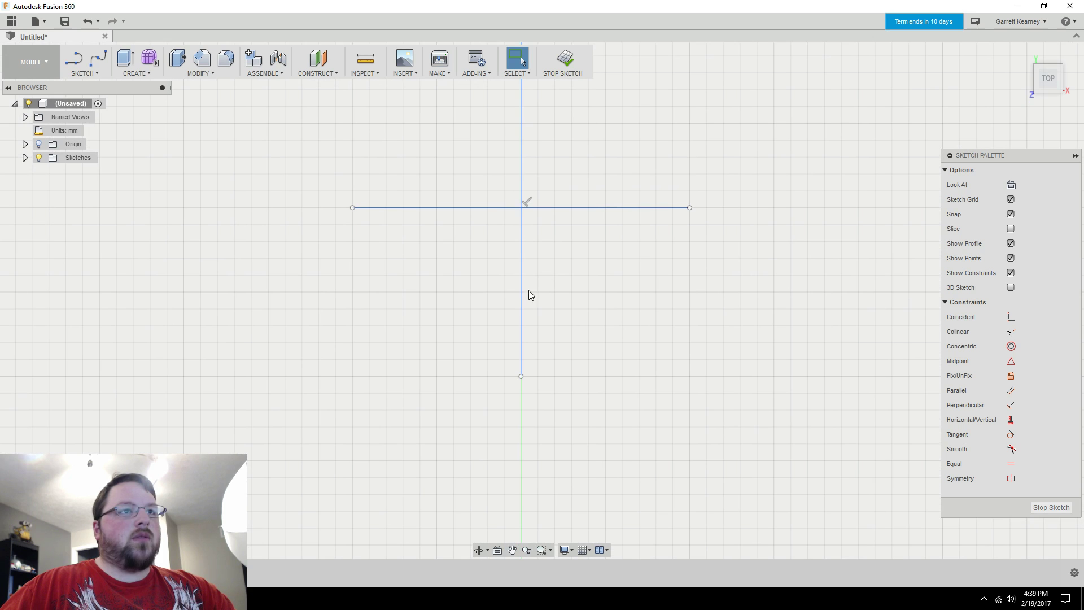
scroll(527, 285, "up", 2)
scroll(527, 285, "up", 2)
key("l")
left_click(524, 290)
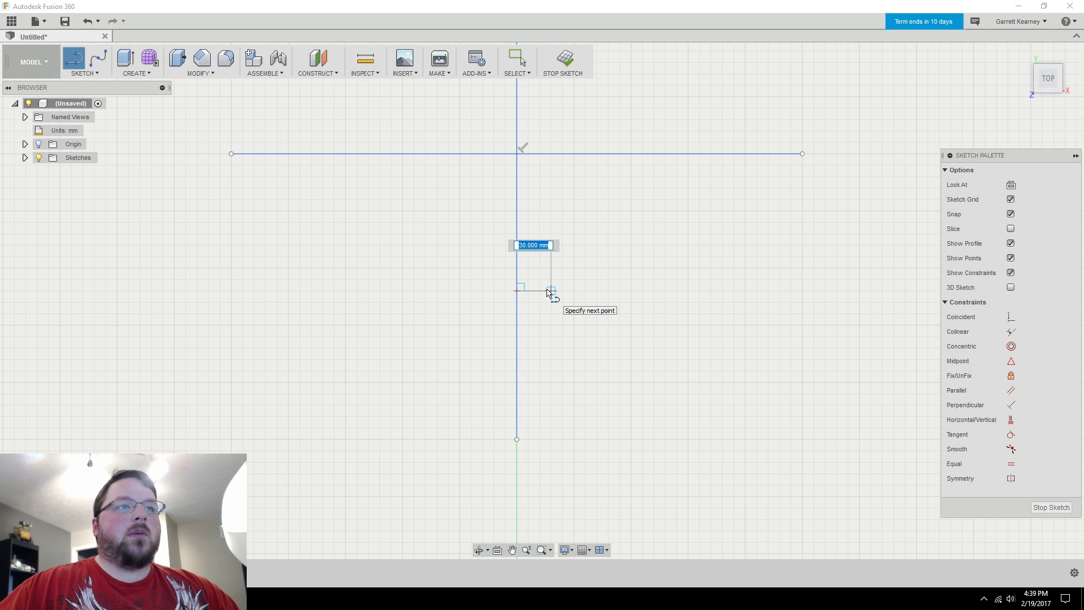
scroll(549, 292, "up", 2)
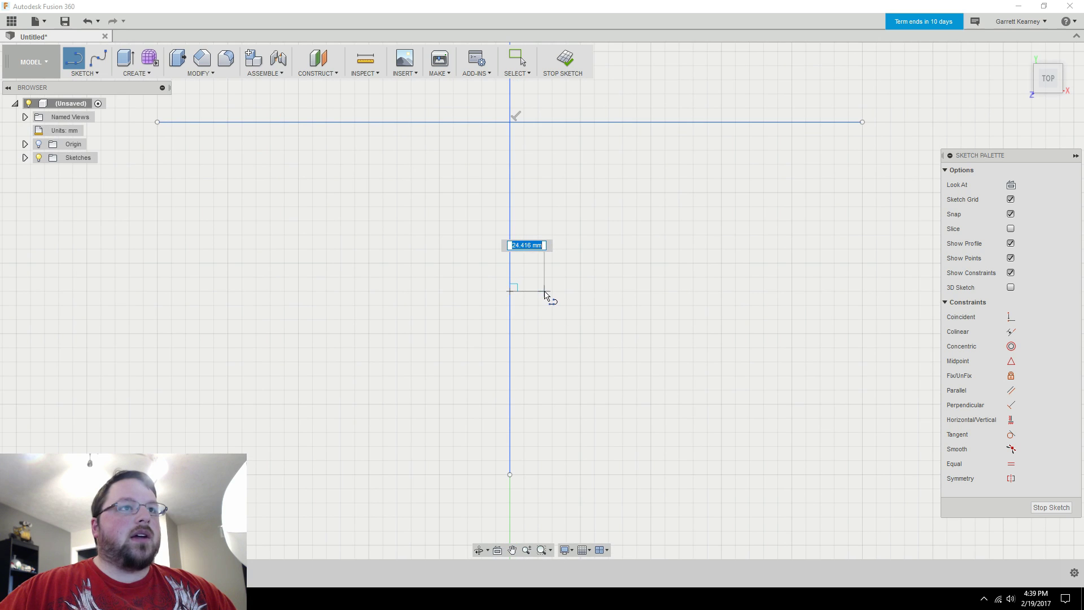
scroll(544, 293, "up", 2)
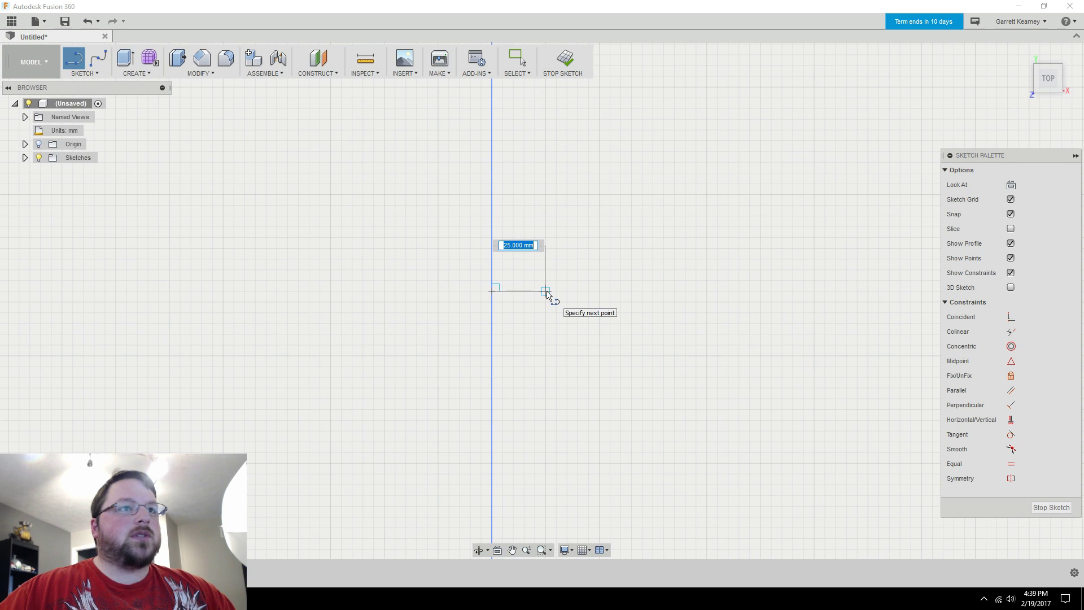
left_click(547, 292)
left_click(546, 318)
left_click(546, 313)
left_click(494, 313)
- Draw a 10 mm two-point circle joining the outer ends of the two short parallel lines
left_click(98, 58)
left_click(90, 76)
mouse_move(113, 124)
left_click(193, 141)
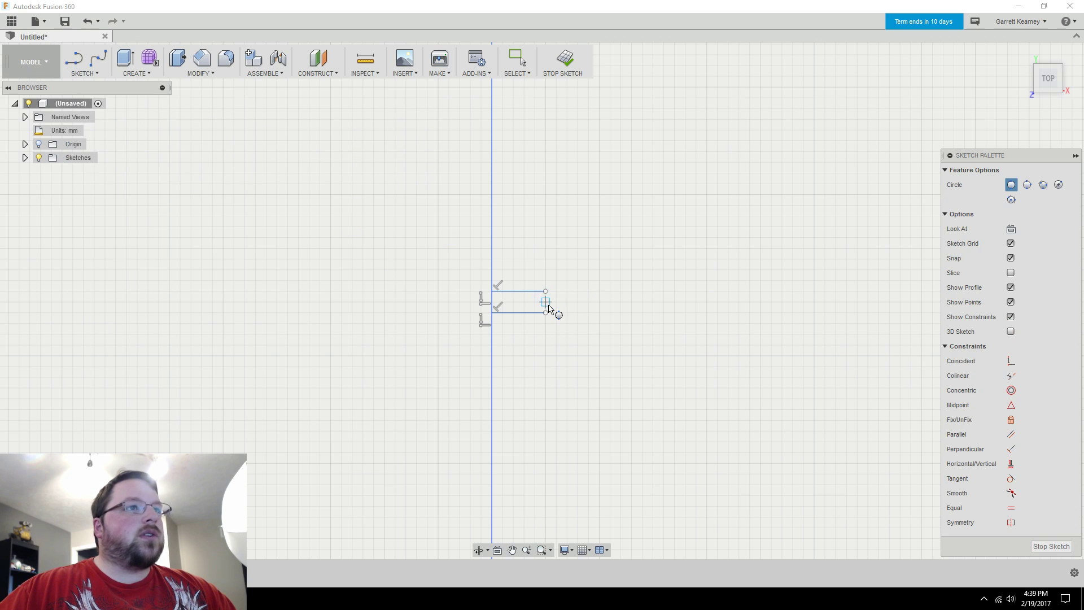
left_click(546, 292)
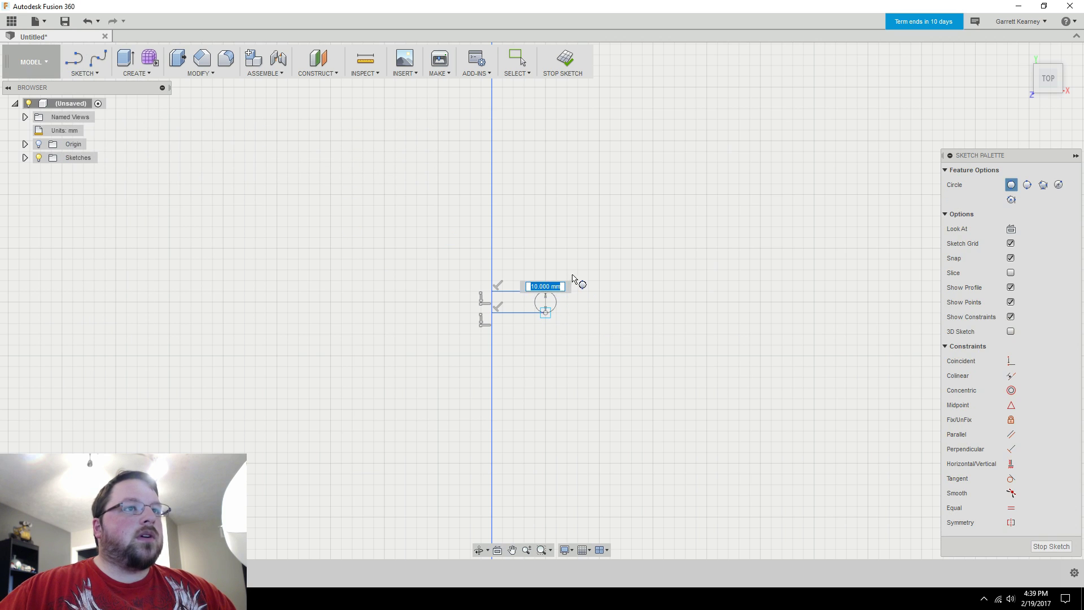
key("Escape")
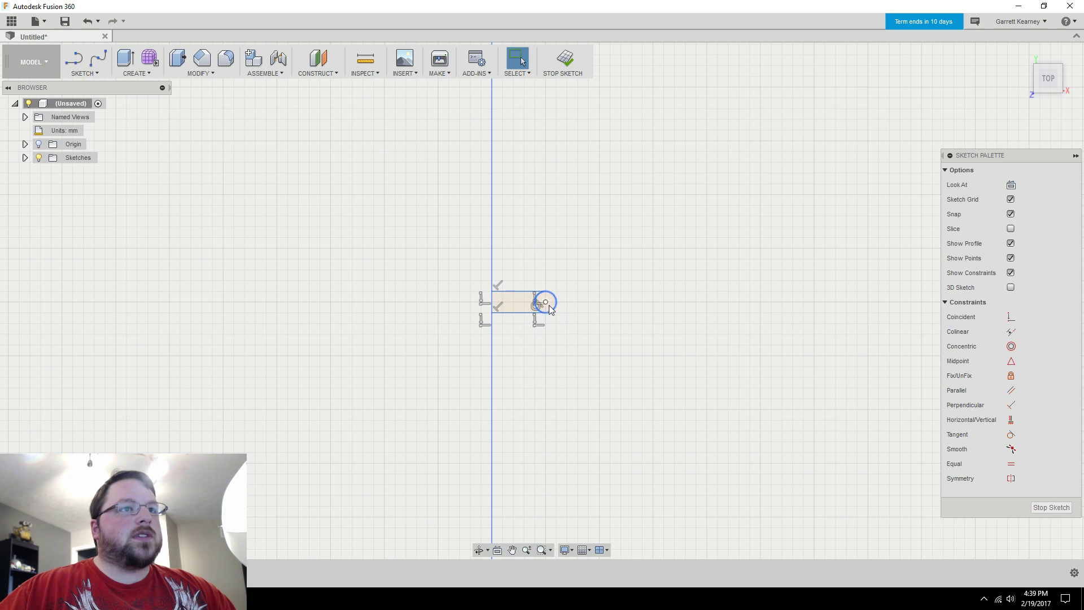
- Sketch the grip's side as a five-point spline, bowed toward the centre line, from the upper short line's outer end to the crossguard line
scroll(529, 305, "down", 5)
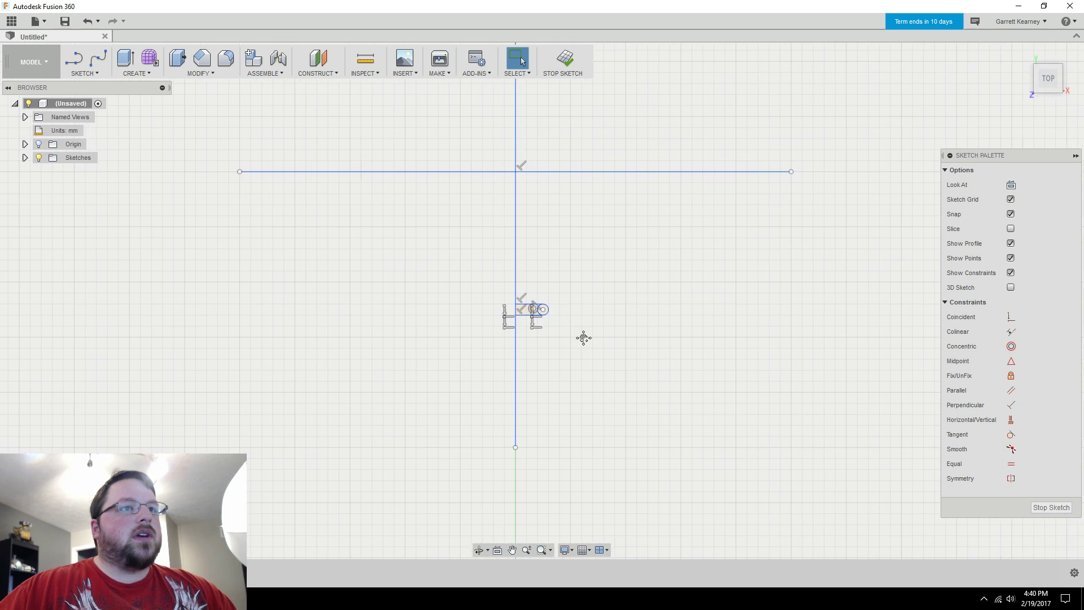
scroll(504, 275, "up", 3)
left_click(97, 57)
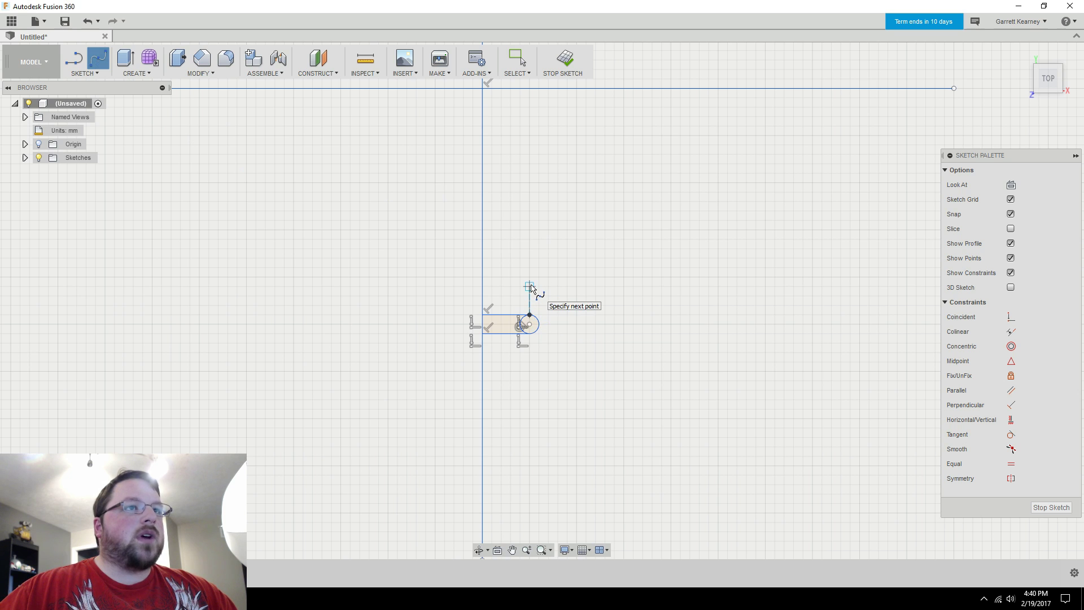
left_click(520, 230)
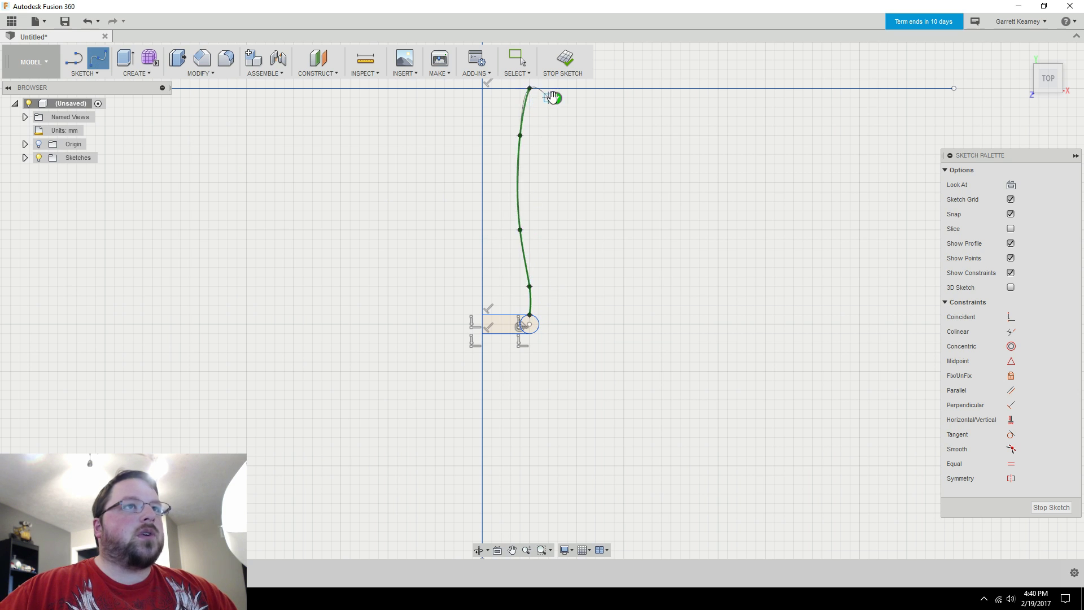
left_click(552, 98)
scroll(579, 280, "down", 2)
scroll(578, 296, "up", 2)
key("Escape")
- Reshape the grip spline by moving its interior points: one near each end, the top one at X 25, Y -510 mm, and the waist near mid-height
left_click_drag(519, 221, 519, 249)
left_click_drag(528, 278, 528, 288)
mouse_move(528, 289)
middle_mouse_down()
mouse_move(532, 368)
mouse_move(538, 343)
middle_mouse_up()
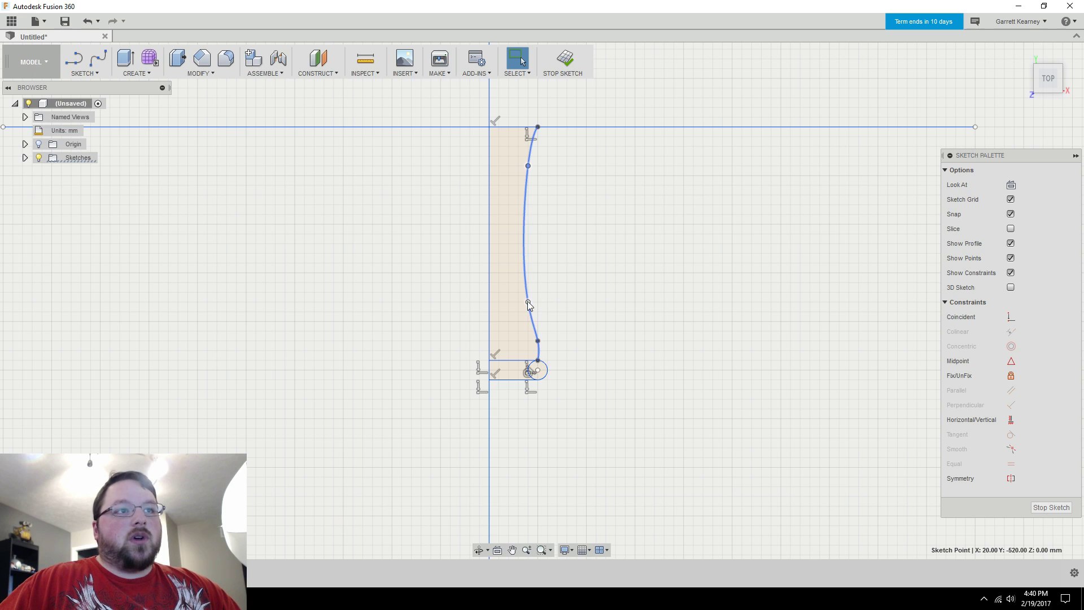
left_click_drag(528, 302, 525, 236)
left_click_drag(528, 165, 537, 148)
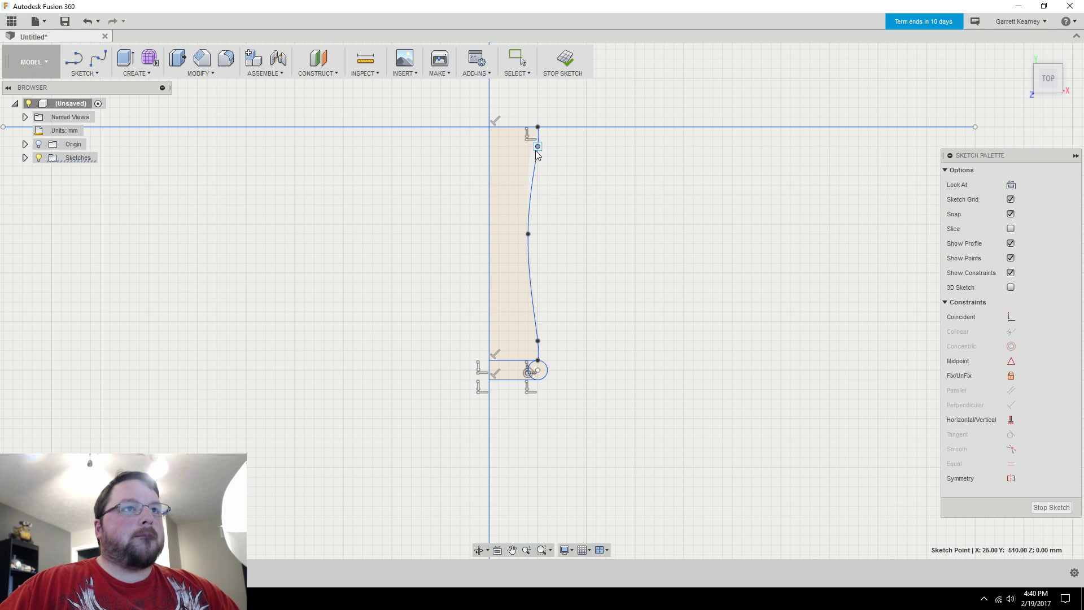
left_click(528, 234)
- Sketch the pommel's half profile at the centre line's lower end with lines: flat top, outward-pointing side and closing base
scroll(585, 364, "down", 1)
middle_click_drag(585, 365, 549, 260)
key("l")
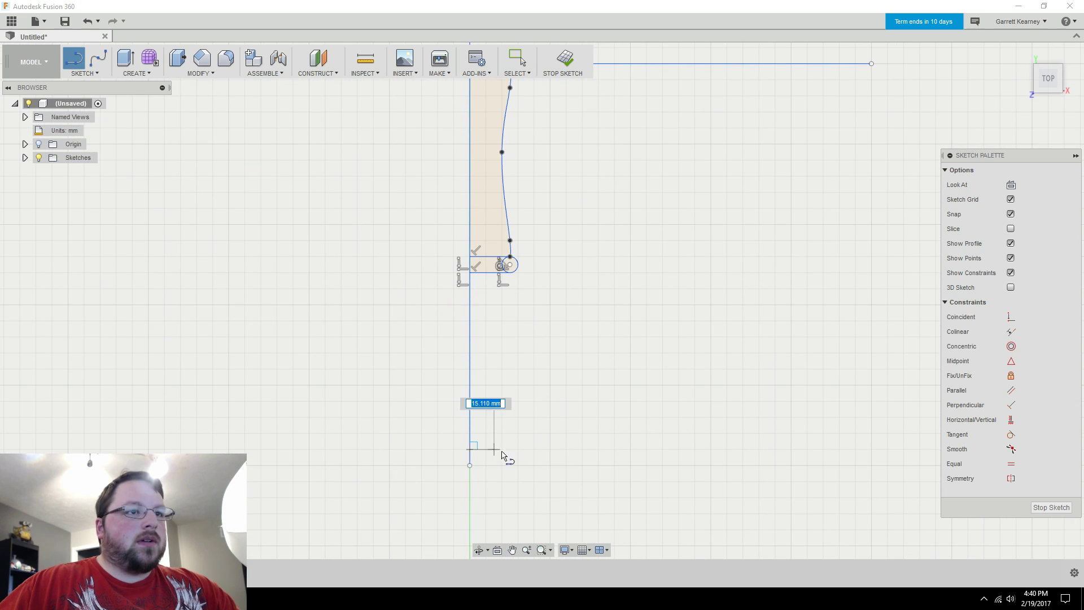
left_click(503, 450)
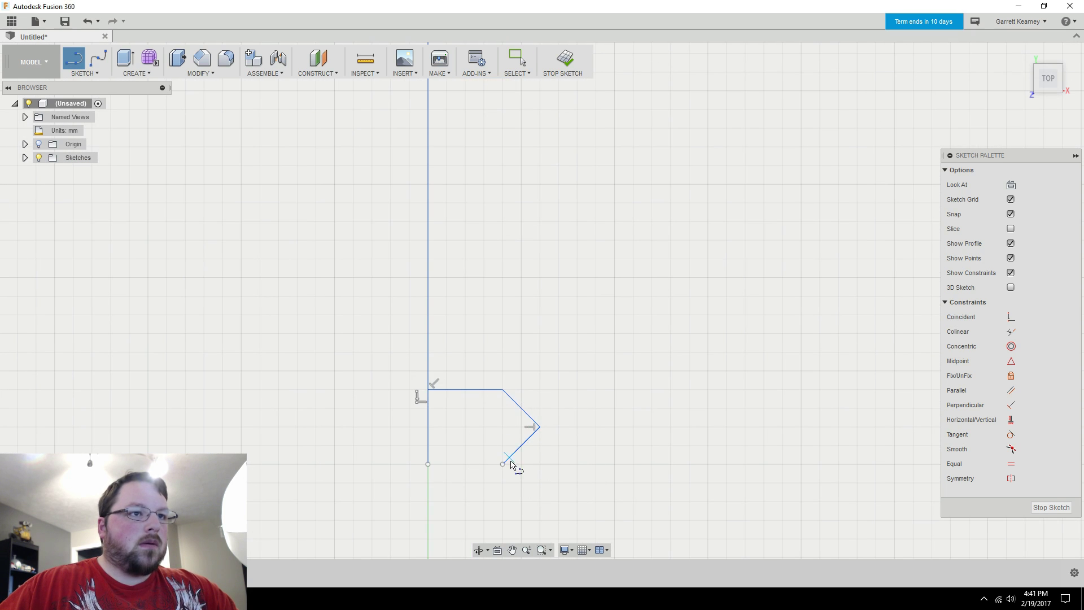
left_click(502, 464)
left_click(428, 464)
- Sketch the lower grip's side as a spline between the pommel's upper corner and the lower short line's outer end, and adjust its shape
scroll(517, 455, "down", 5)
left_click(98, 58)
scroll(438, 383, "up", 2)
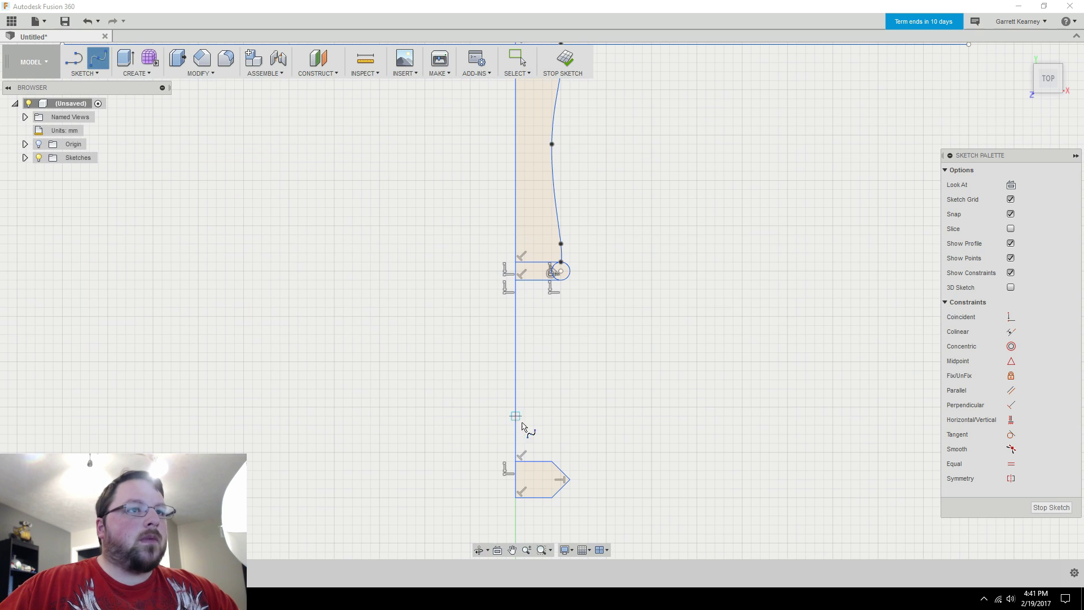
left_click(561, 433)
left_click(552, 362)
left_click(561, 307)
left_click(561, 281)
left_click(534, 288)
scroll(616, 358, "down", 3)
key("Escape")
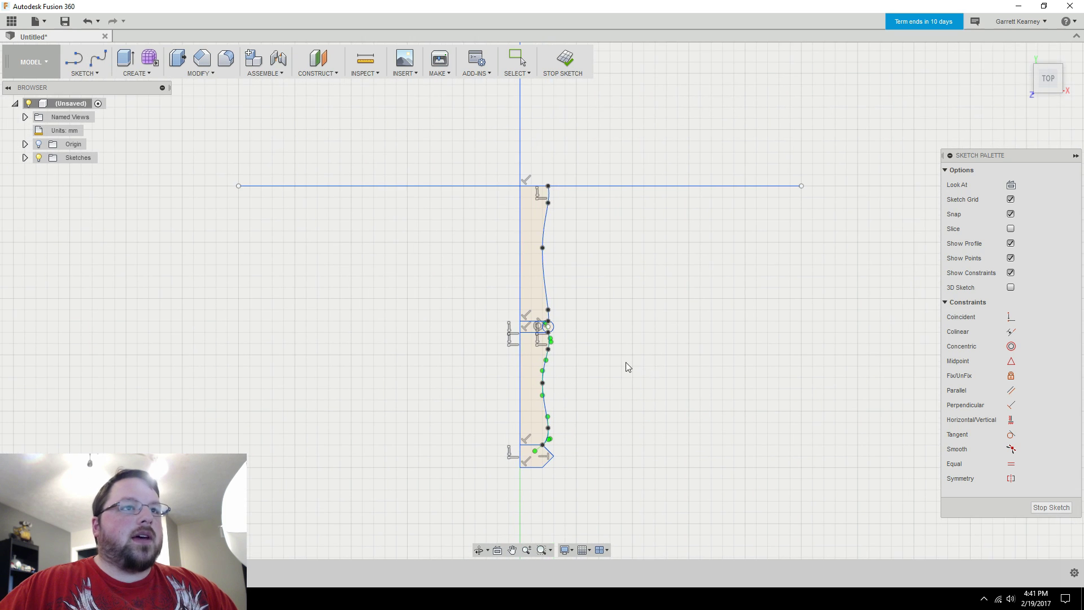
scroll(571, 350, "up", 5)
left_click_drag(571, 361, 567, 370)
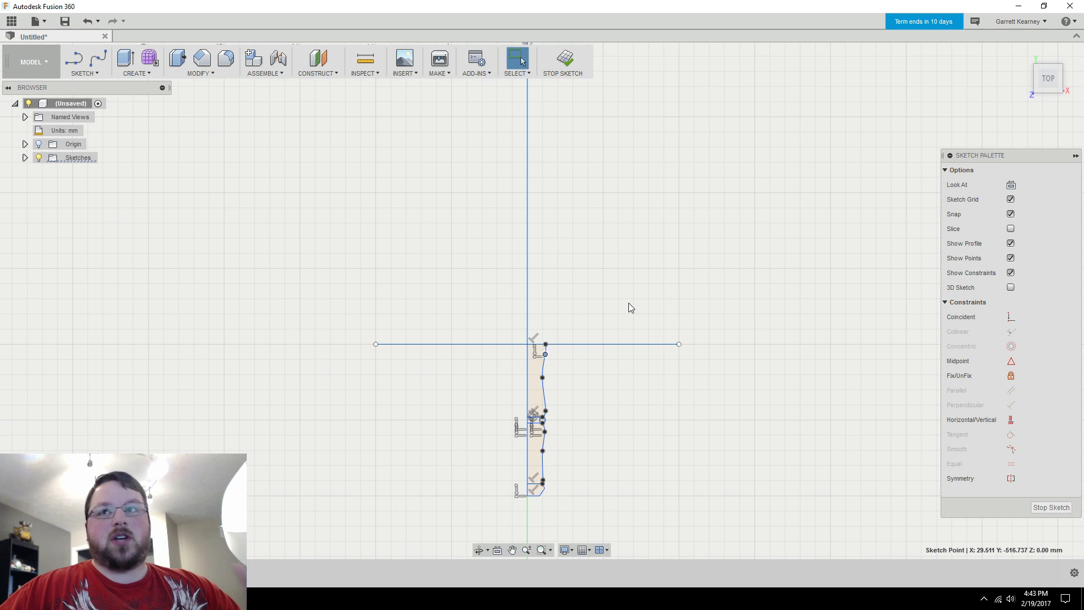
- Outline half of the guard block above the crossguard line with a slanted outer end and a horizontal edge back to the centre line
key("l")
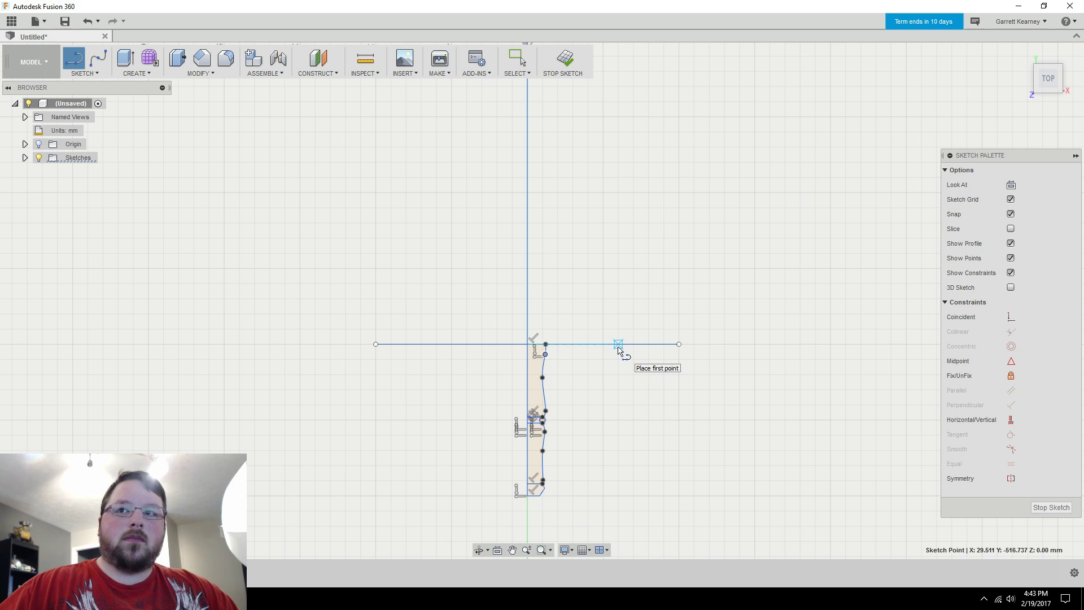
left_click(618, 344)
left_click(609, 309)
left_click(527, 309)
- Draw the half-blade outline from the guard's upper edge: a flared base, a long slightly tapering side and an angled tip on the centre line
middle_click_drag(588, 270, 581, 316)
left_click(582, 358)
left_click(567, 302)
mouse_move(570, 180)
middle_mouse_down()
mouse_move(577, 347)
mouse_move(609, 404)
middle_mouse_up()
scroll(608, 404, "down", 2)
left_click(592, 168)
left_click(571, 148)
- Draw two closely spaced parallel lines across the guard profile as a narrow groove strip, and finish the sketch
scroll(632, 220, "down", 3)
middle_click_drag(673, 308, 646, 288)
scroll(595, 423, "up", 5)
left_click(485, 316)
scroll(605, 315, "up", 5)
left_click(604, 315)
left_click(79, 337)
left_click(602, 337)
key("Escape")
scroll(649, 372, "down", 10)
scroll(683, 431, "up", 1)
scroll(683, 432, "down", 1)
middle_click_drag(675, 396, 716, 432)
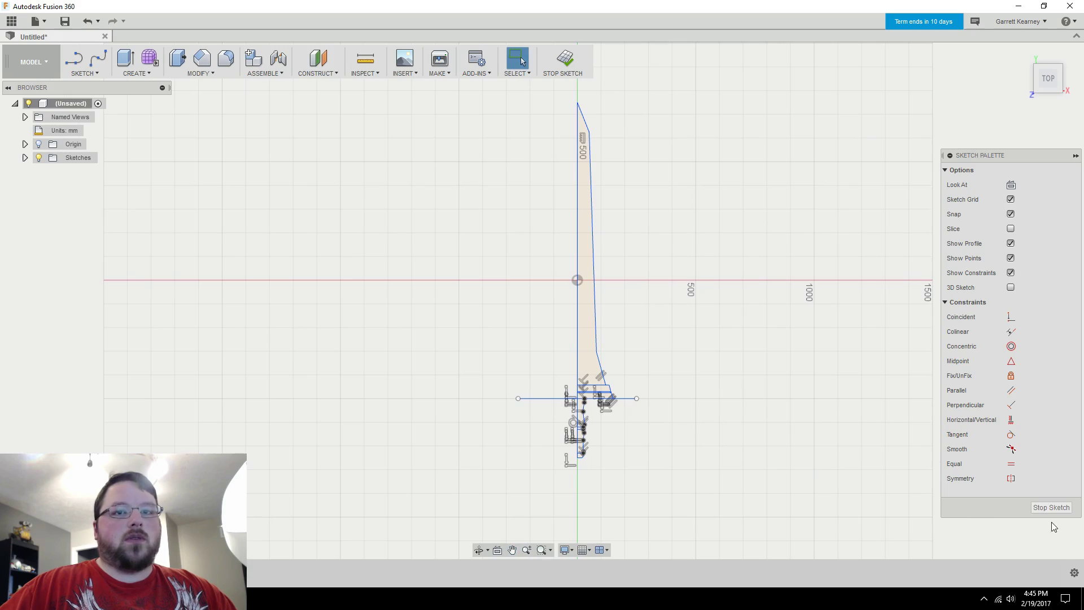
left_click(1050, 507)
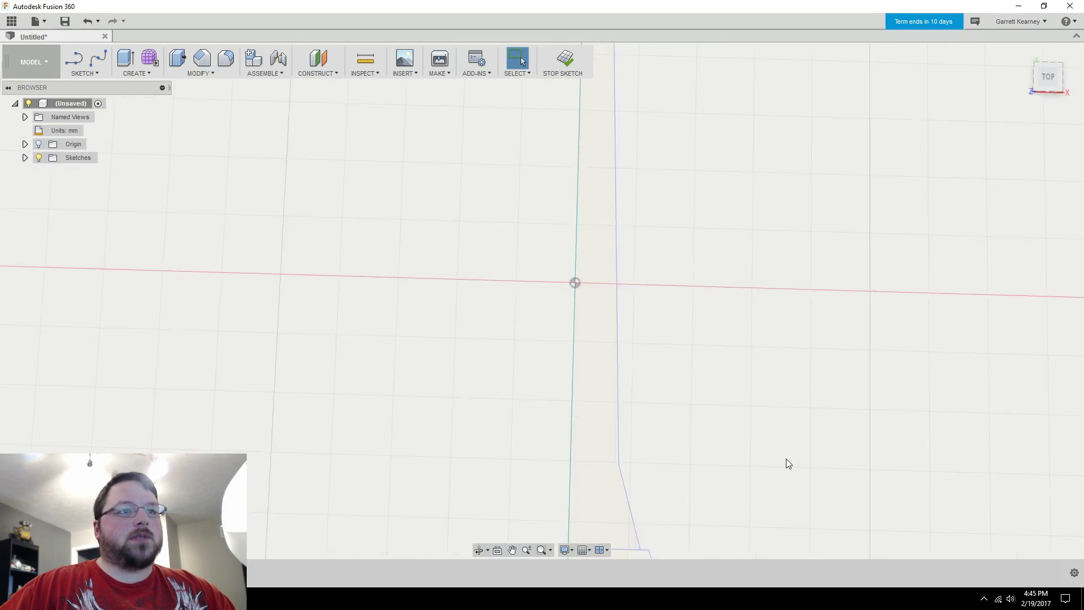
- Revolve the pommel profile fully around the centre line
scroll(745, 428, "down", 8)
mouse_move(779, 443)
middle_mouse_down()
mouse_move(745, 428)
mouse_move(794, 401)
mouse_move(662, 267)
mouse_move(687, 382)
mouse_move(650, 260)
middle_mouse_up()
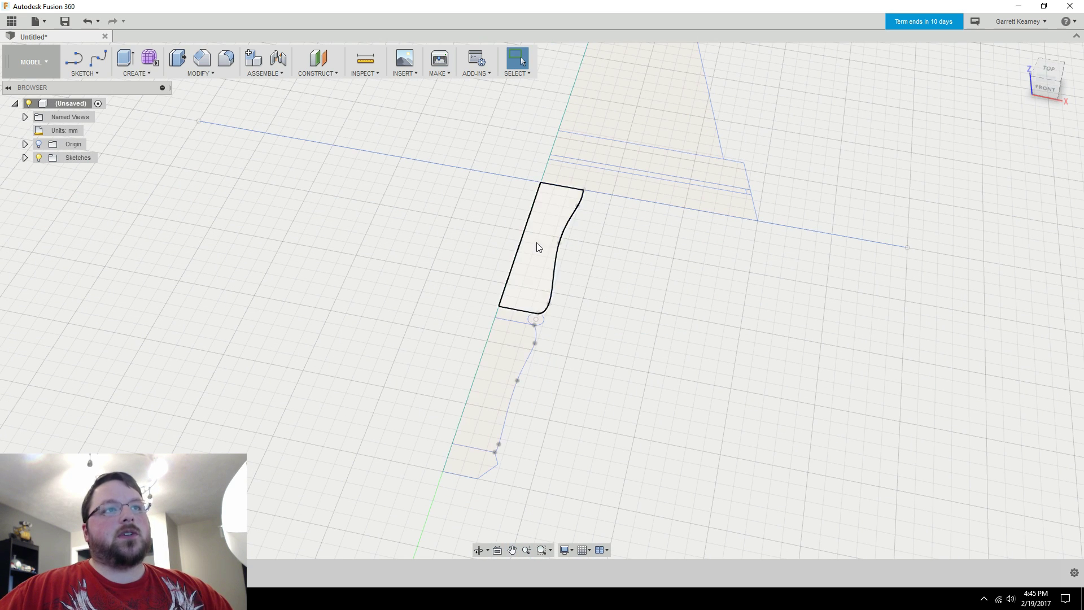
scroll(728, 262, "down", 4)
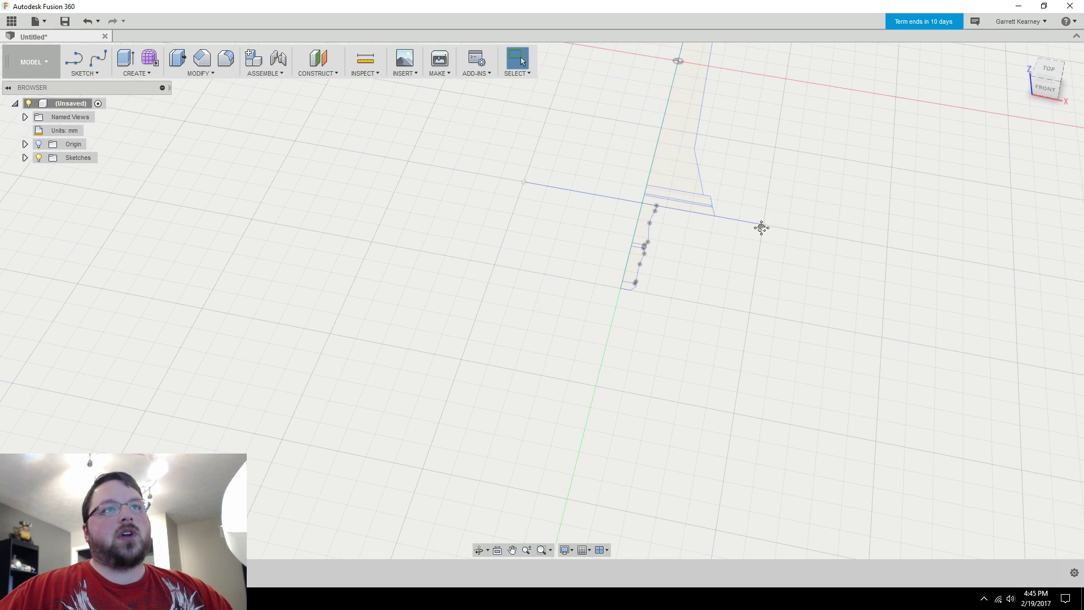
middle_click_drag(753, 251, 701, 332)
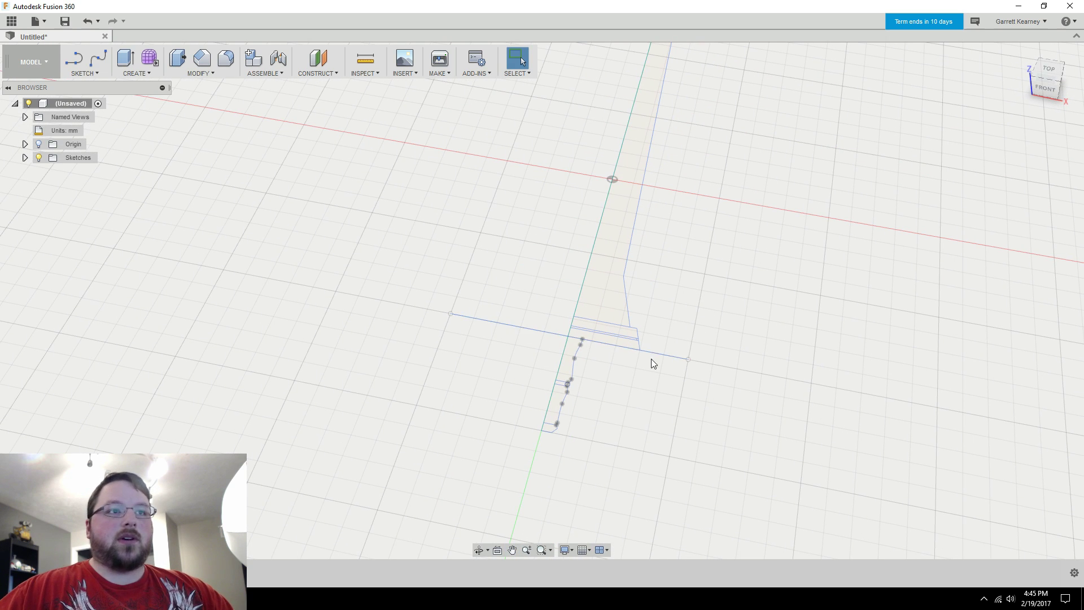
scroll(651, 362, "up", 5)
left_click(455, 382)
left_click(135, 73)
left_click(137, 113)
left_click(996, 184)
left_click(504, 163)
left_click(1015, 257)
- Show the sketch again and revolve the upper and lower grip profiles around the centre line as new bodies
left_click(25, 171)
left_click(49, 185)
left_click(137, 73)
left_click(137, 113)
left_click(487, 282)
left_click(531, 160)
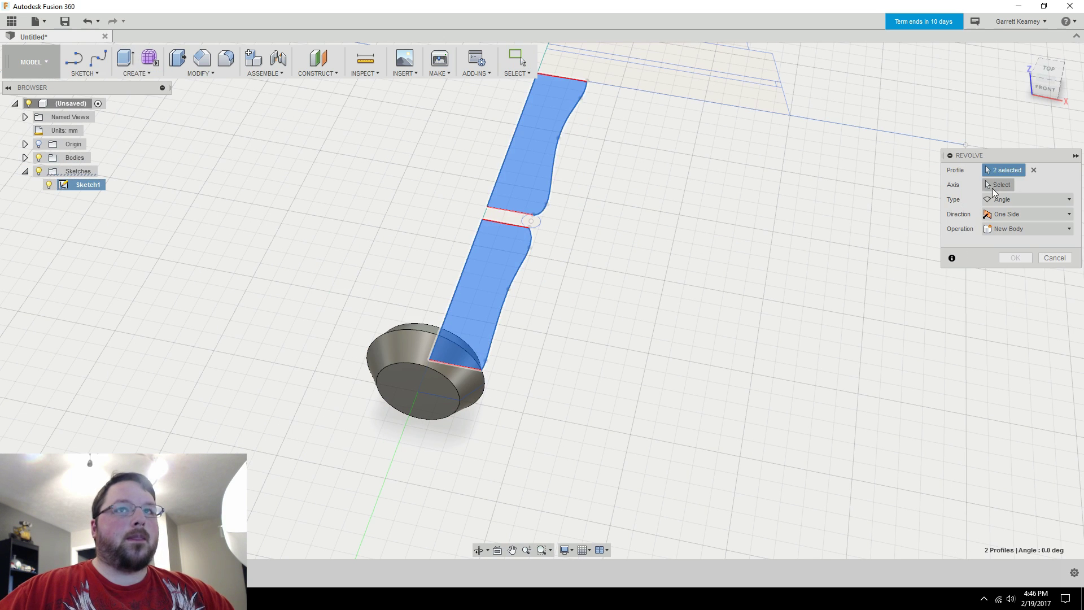
left_click(997, 186)
left_click(504, 162)
left_click(1015, 273)
- Revolve the ring profile between the two grip sections 360° around the centre line as a new body
scroll(555, 226, "up", 2)
middle_click_drag(554, 226, 550, 271, "shift")
scroll(542, 187, "up", 3)
left_click(528, 129)
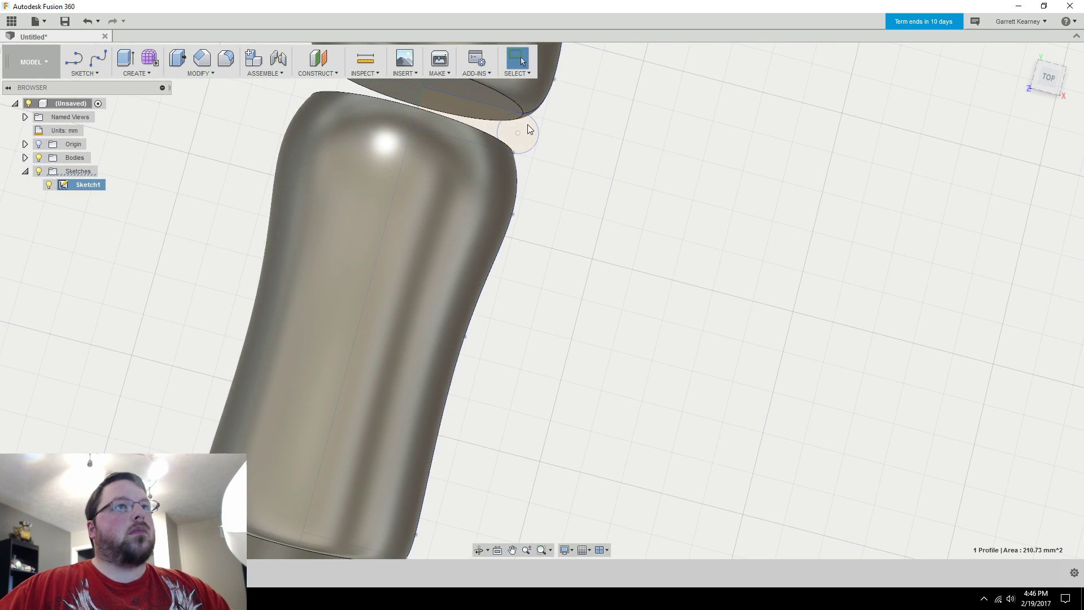
left_click(463, 116)
left_click(138, 74)
left_click(159, 116)
left_click(992, 186)
left_click(390, 203)
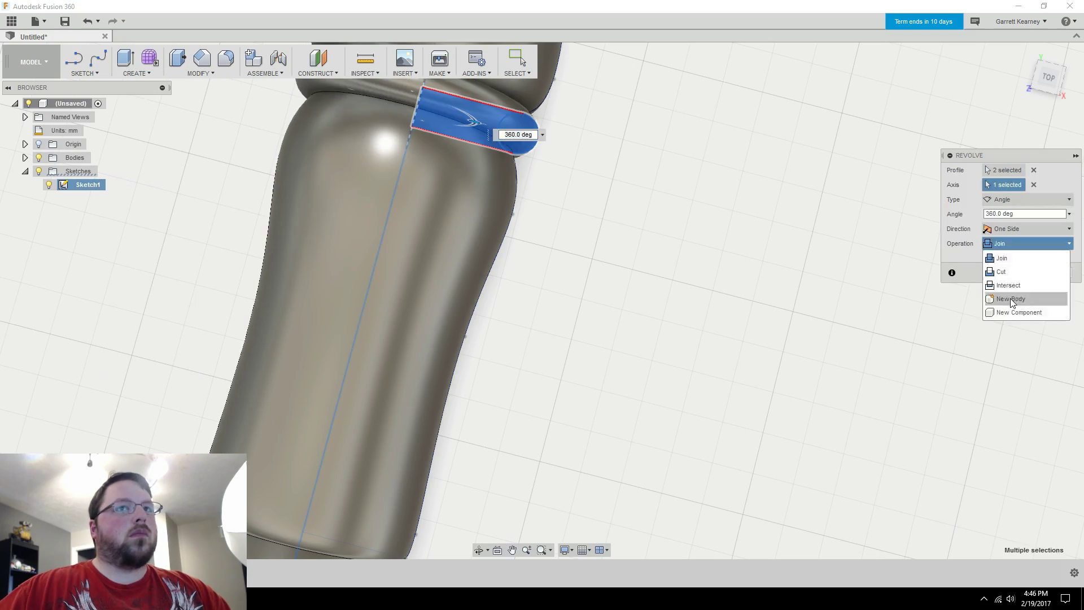
left_click(1014, 273)
left_click(25, 157)
- Extrude the two wide guard profiles on either side of the groove strip symmetrically as new bodies
scroll(602, 297, "down", 5)
mouse_move(581, 282)
middle_mouse_down("shift")
mouse_move(600, 302)
mouse_move(645, 314)
mouse_move(631, 245)
middle_mouse_up("shift")
left_click(631, 245)
left_click(576, 255)
key("e")
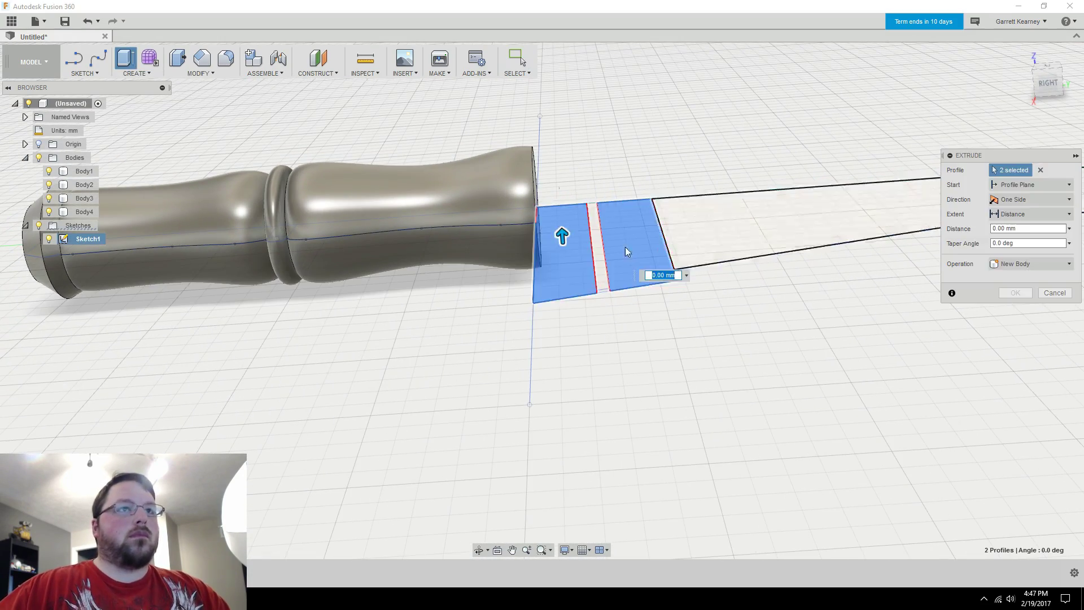
middle_click_drag(627, 166, 740, 344, "shift")
left_click(1032, 214)
left_click(1031, 199)
left_click(1017, 242)
middle_click_drag(767, 285, 728, 350, "shift")
key("Return")
- Extrude the narrow strip between the two guard blocks 38 mm
left_click(643, 299)
key("e")
left_click_drag(639, 284, 632, 214)
type("38")
middle_click_drag(632, 213, 832, 272, "shift")
key("Return")
- Extrude the blade profile 10 mm symmetrically as a new body
scroll(766, 341, "down", 5)
left_click(766, 341)
key("e")
left_click_drag(877, 343, 883, 307)
type("10")
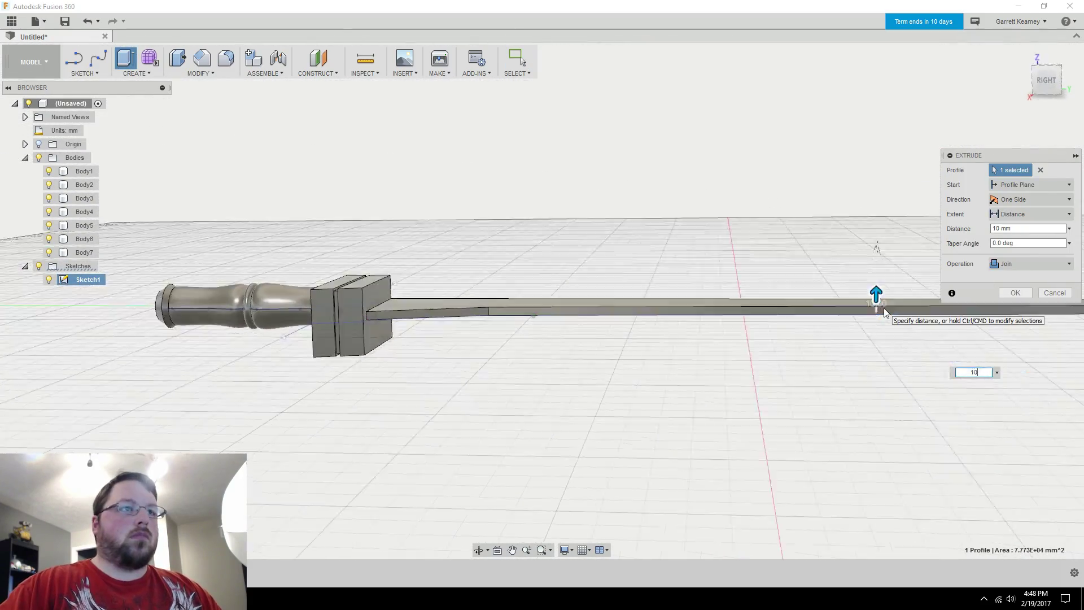
left_click(1032, 199)
left_click(1018, 243)
left_click(1031, 264)
left_click(1018, 319)
key("Return")
middle_click_drag(928, 340, 738, 388, "shift")
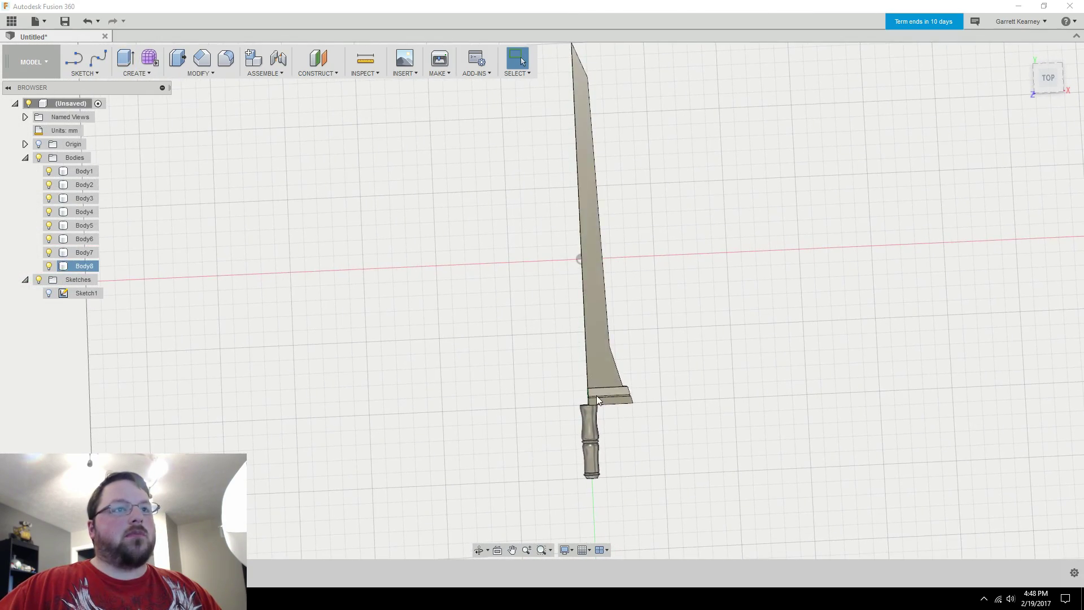
middle_click_drag(401, 333, 609, 283, "shift")
scroll(807, 380, "up", 5)
middle_click_drag(807, 380, 661, 376, "shift")
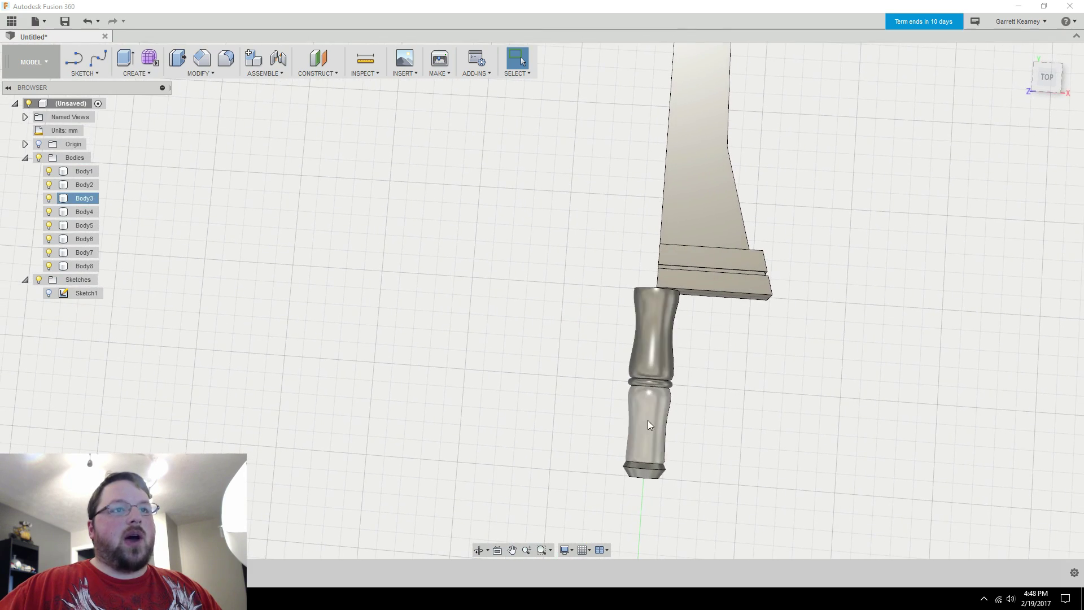
middle_click_drag(646, 436, 735, 309, "shift")
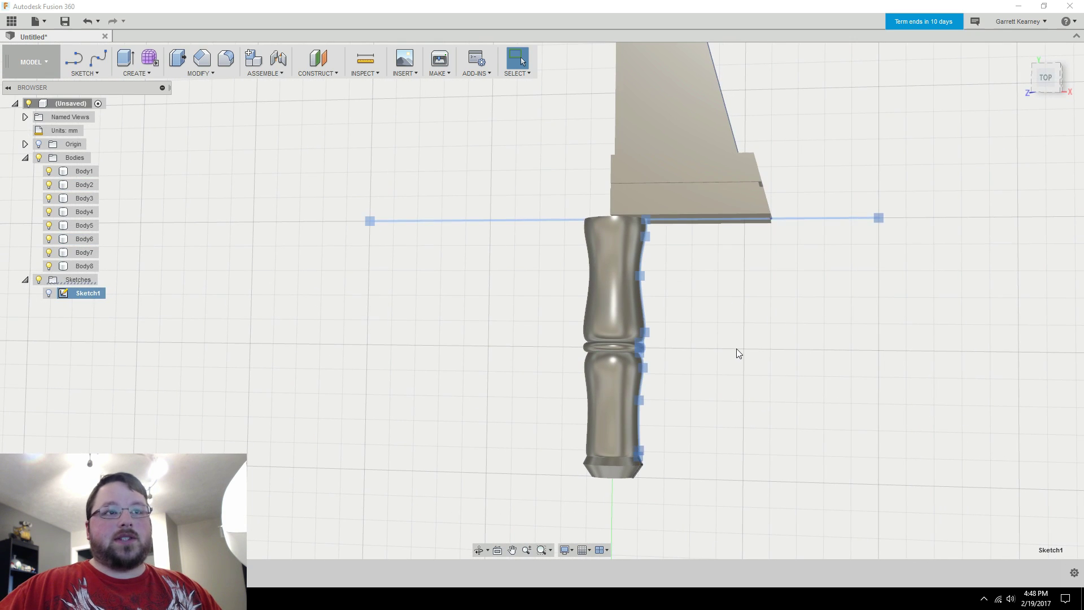
middle_click_drag(736, 348, 719, 350, "shift")
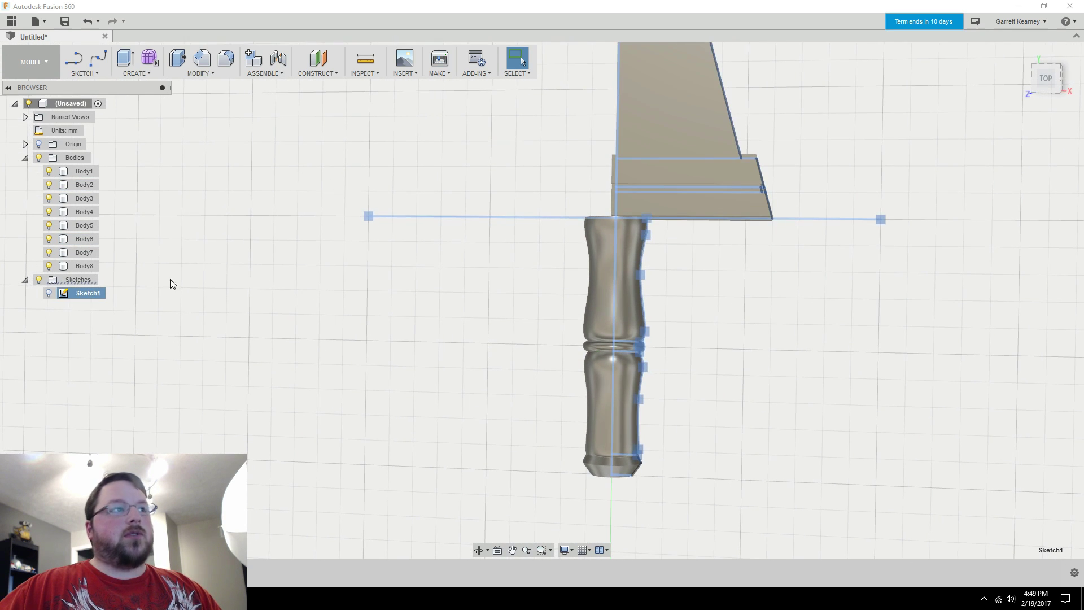
- Edit the sword sketch and narrow the upper grip by moving its spline points toward the centre line, the upper interior one to X 20, Y -515 mm
left_click(88, 293)
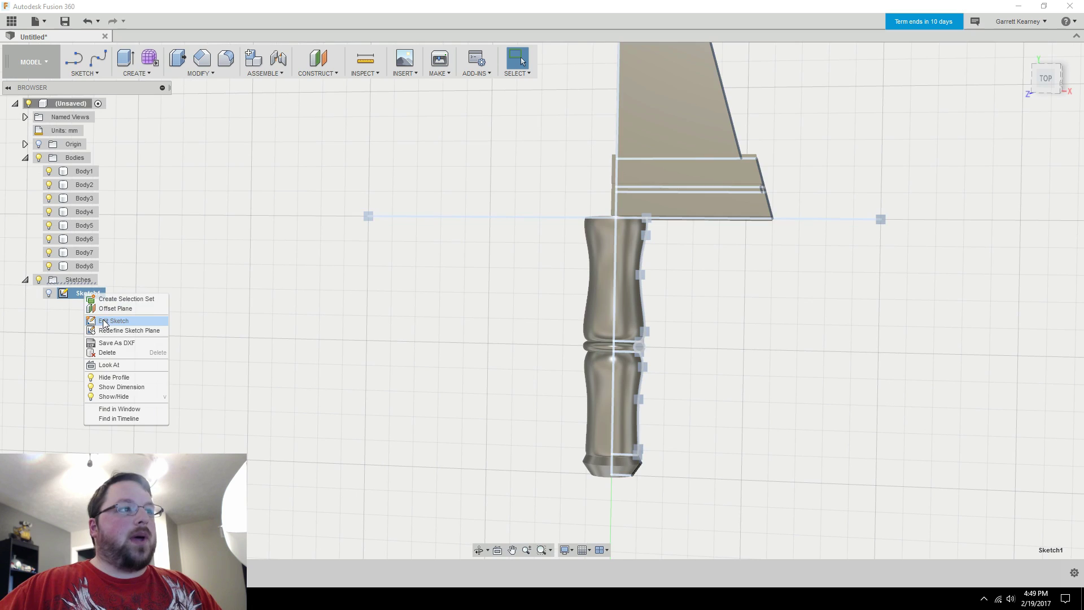
left_click(104, 321)
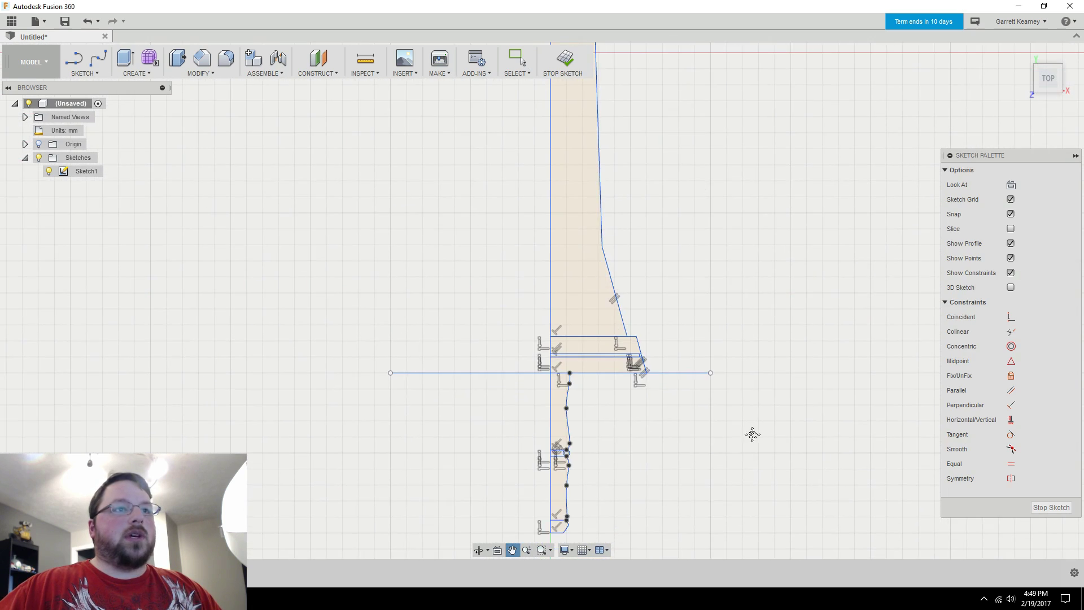
scroll(560, 476, "up", 6)
left_click_drag(583, 388, 558, 388)
left_click_drag(595, 351, 570, 350)
left_click_drag(582, 213, 558, 213)
left_click_drag(594, 112, 570, 111)
middle_click_drag(595, 91, 616, 225)
left_click_drag(616, 208, 608, 208)
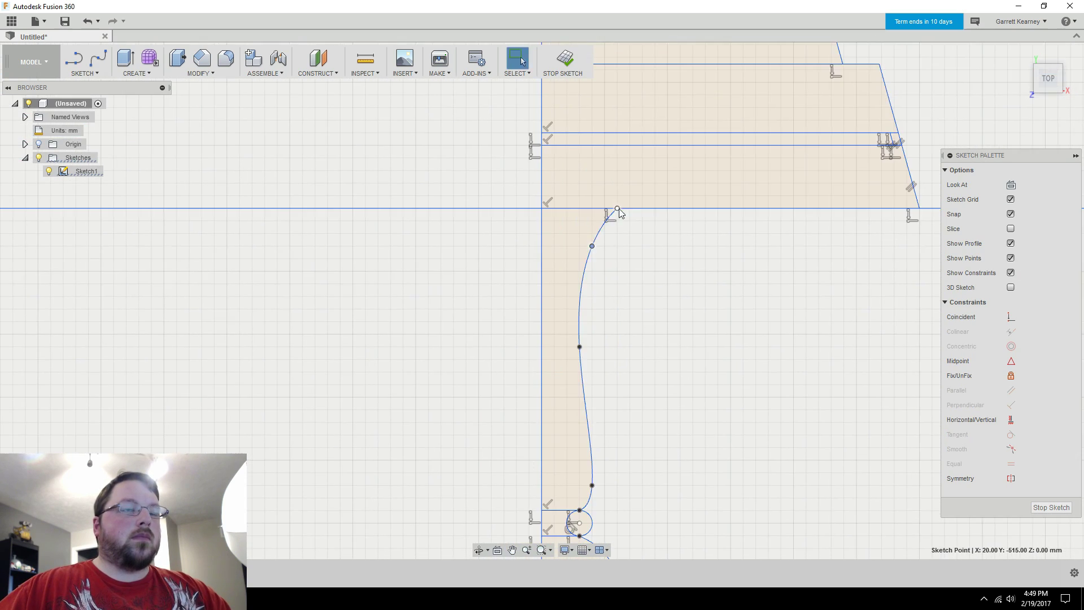
- Narrow the lower grip by moving its spline points toward the centre line, and pull in the pommel's outer point
middle_click_drag(602, 527, 589, 213)
left_click_drag(598, 256, 573, 257)
left_click_drag(591, 334, 565, 334)
left_click_drag(591, 460, 565, 460)
left_click_drag(587, 472, 561, 473)
mouse_move(596, 497)
left_mouse_down()
mouse_move(566, 496)
mouse_move(555, 521)
left_mouse_up()
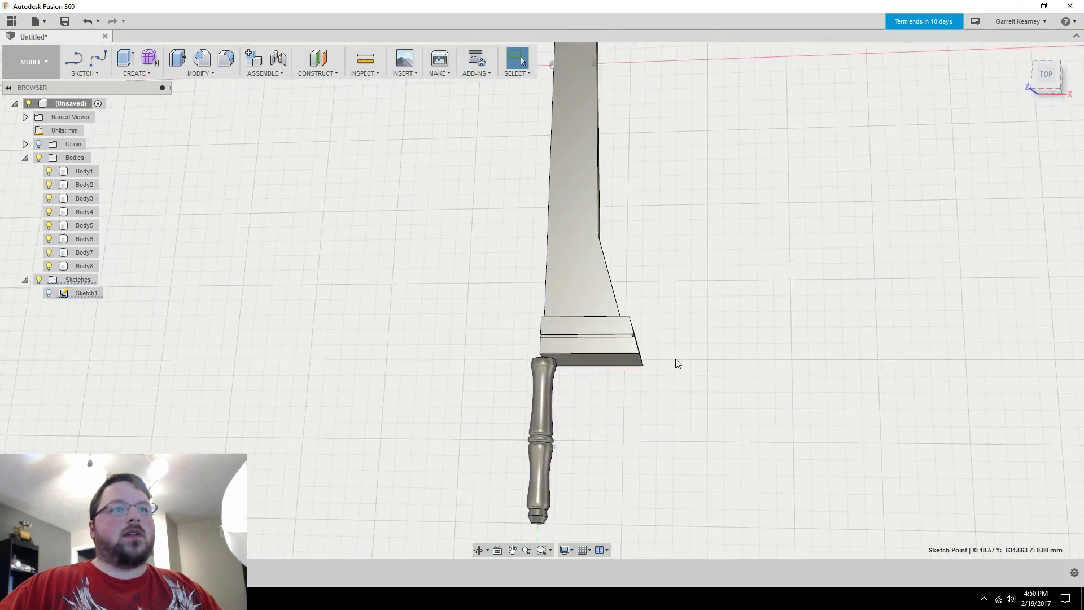
- Fillet the six outer-end edges of the guard blocks and groove strip with a 10 mm radius
scroll(677, 363, "up", 8)
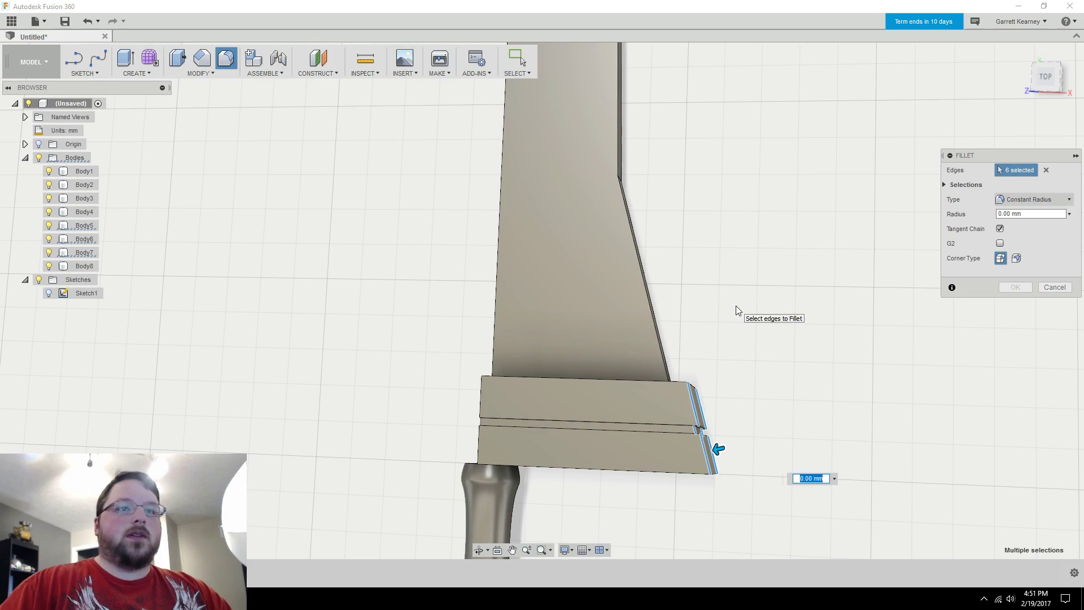
type("10")
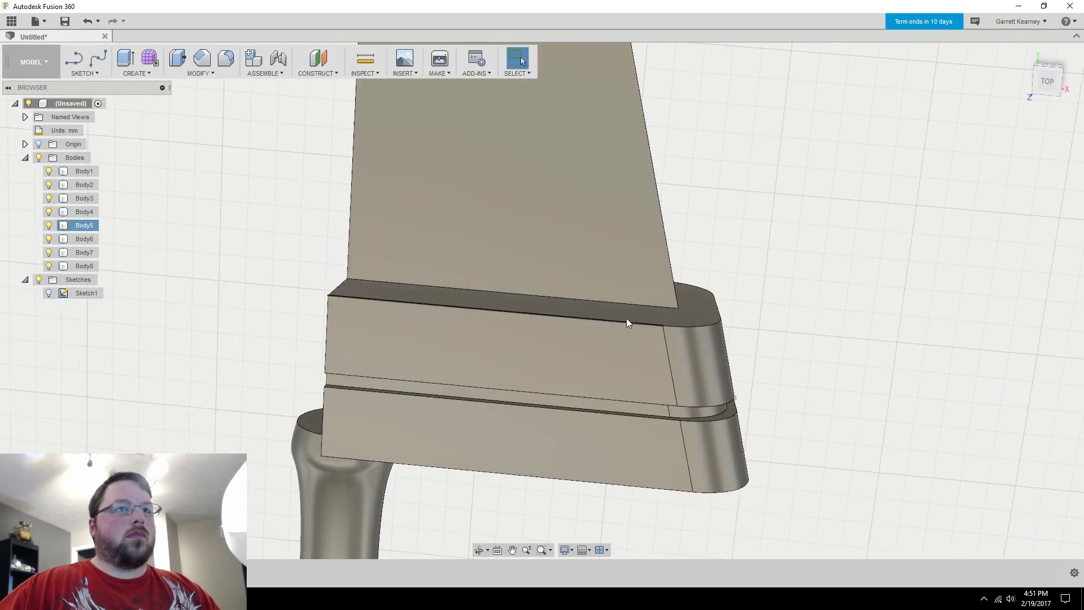
- Fillet the rims of the guard's blade-side face and grip-side face
left_click(627, 321)
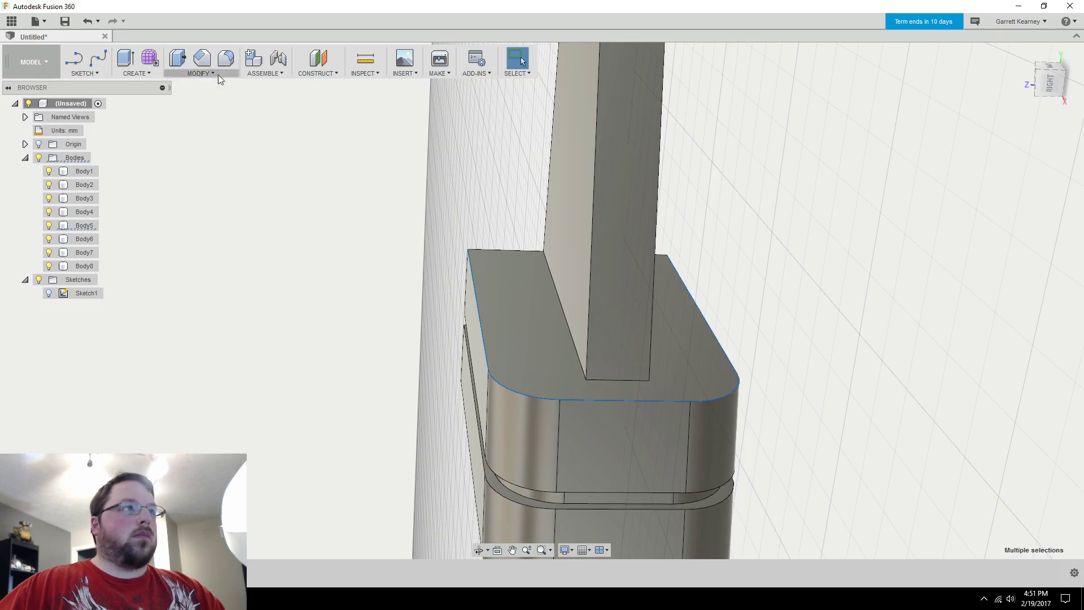
left_click(226, 59)
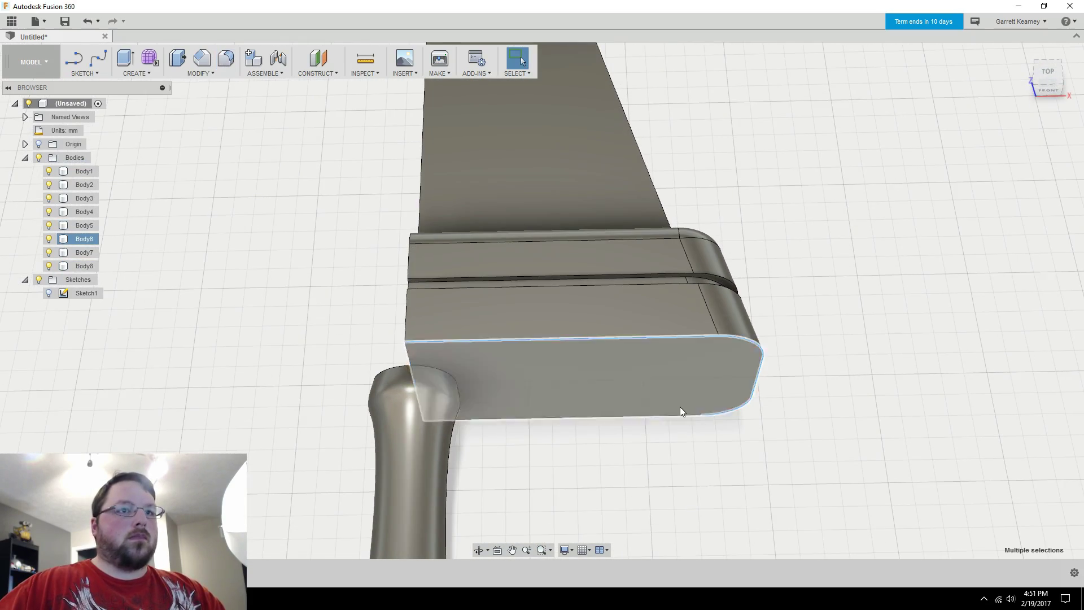
left_click(225, 59)
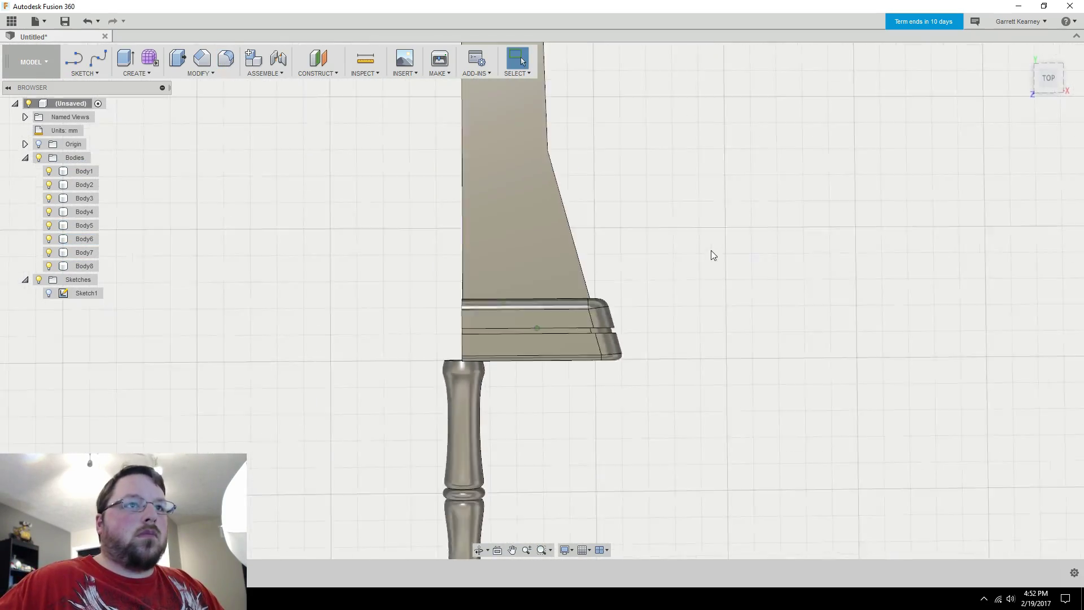
- Chamfer the blade's outer edges on both faces, from the guard to the tip
middle_click_drag(711, 253, 498, 318, "shift")
left_click(496, 314)
left_click(529, 254, "shift")
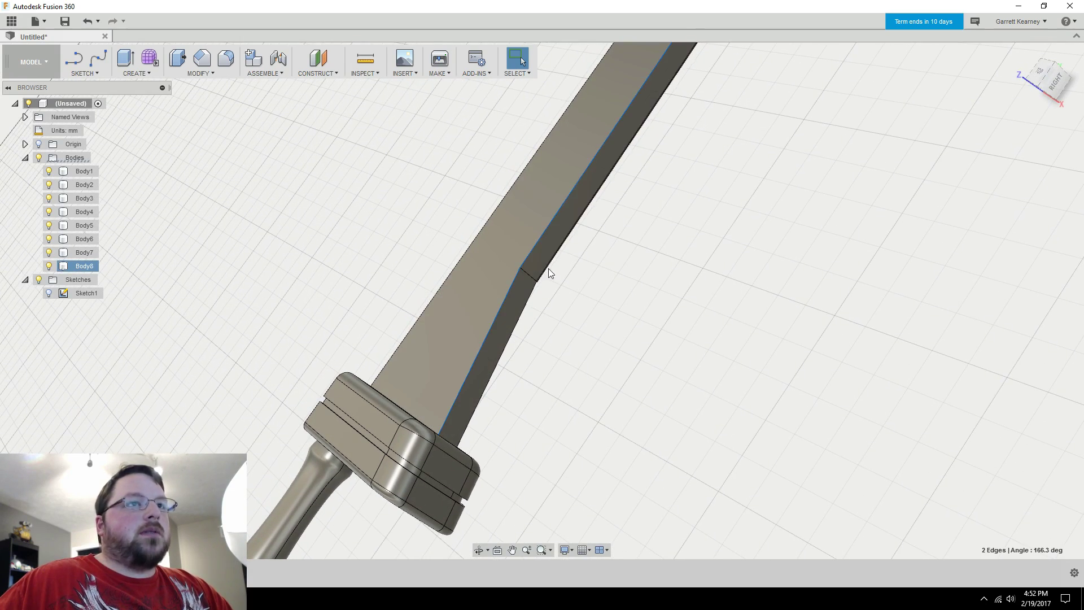
left_click(522, 320, "shift")
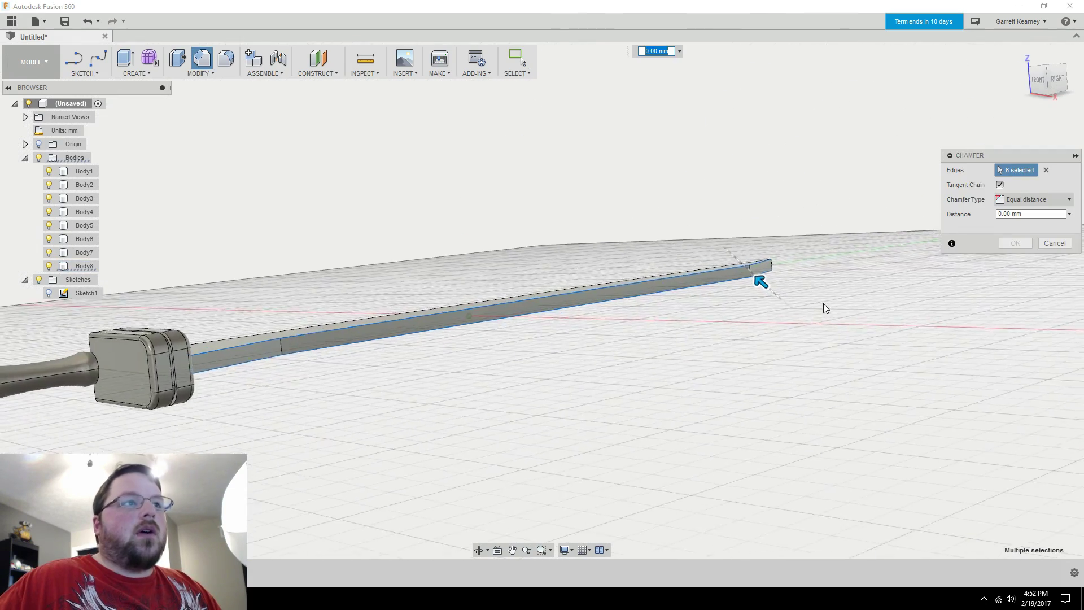
middle_click_drag(823, 304, 879, 314, "shift")
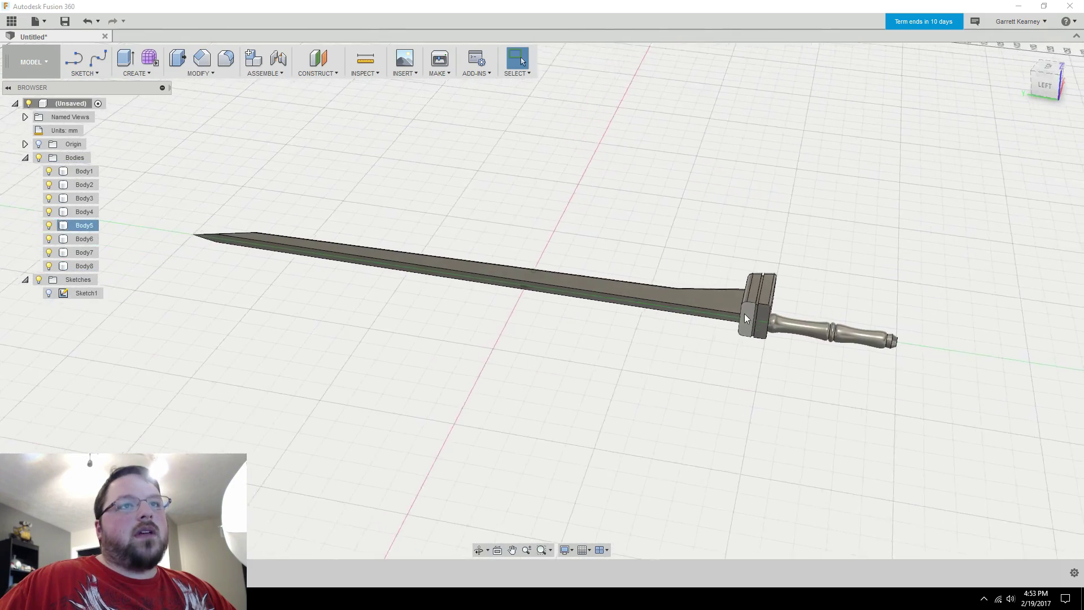
- Mirror the half blade and the three half guard bodies, as bodies, across the centre plane running along the sword's length
middle_click_drag(743, 313, 530, 302, "shift")
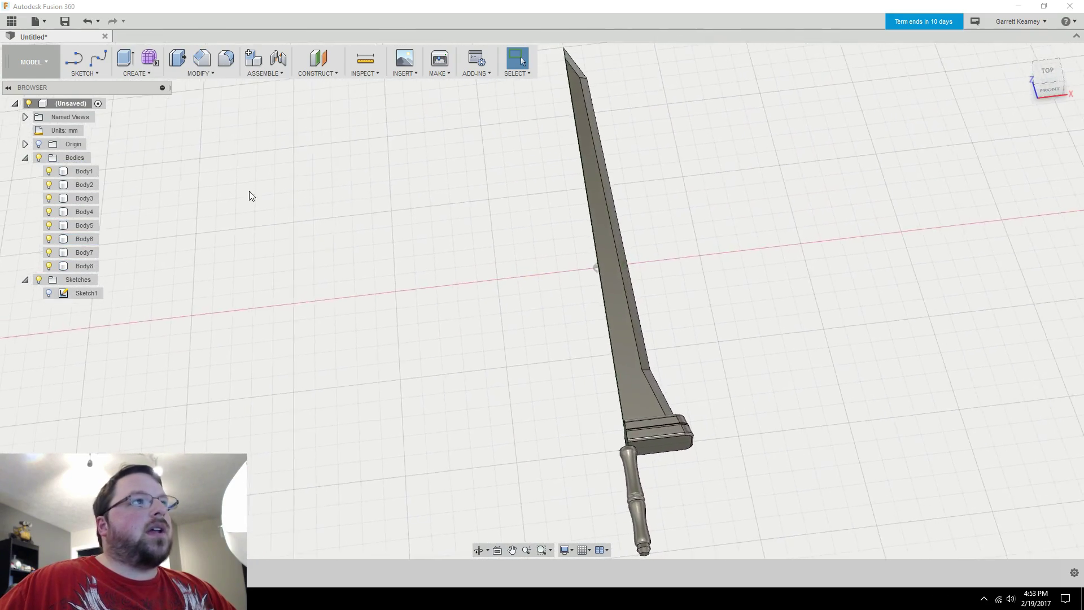
left_click(180, 76)
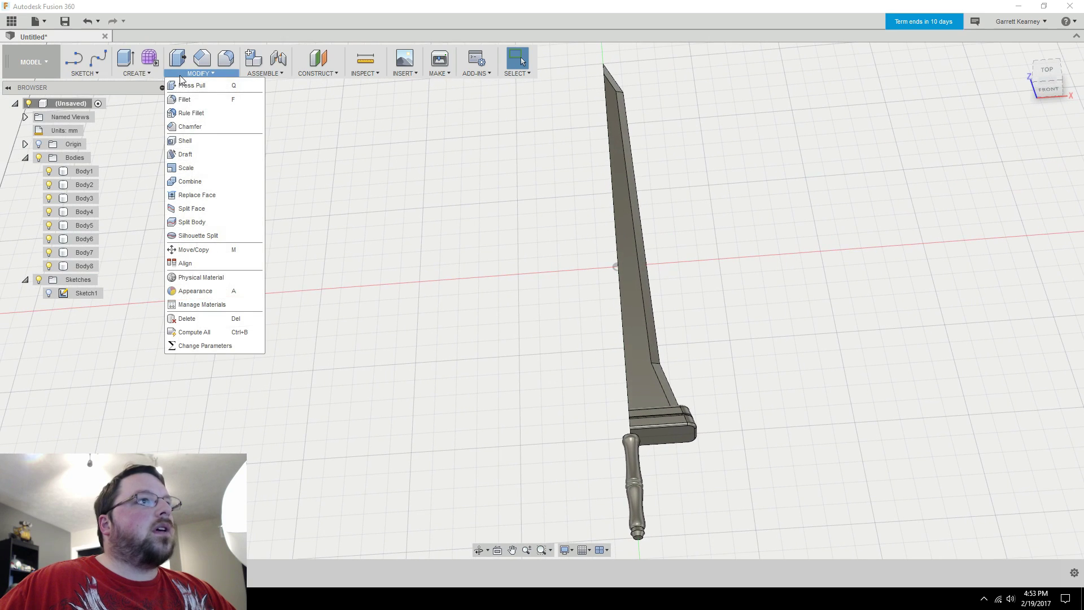
mouse_move(159, 76)
left_click(147, 303)
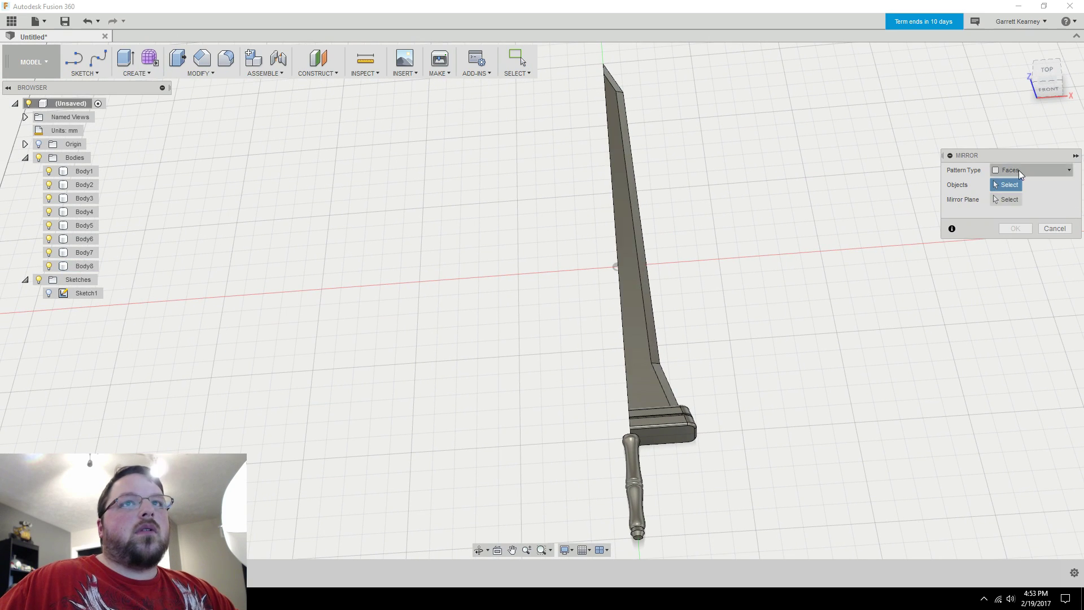
left_click(1020, 172)
left_click(1016, 193)
left_click(650, 382)
left_click(675, 411)
left_click(667, 435)
left_click(635, 455)
left_click(634, 456)
scroll(683, 420, "up", 8)
left_click(672, 354)
scroll(672, 354, "down", 4)
middle_click_drag(672, 362, 733, 316, "shift")
left_click(1006, 199)
left_click(345, 141)
left_click(1015, 228)
middle_click_drag(802, 299, 649, 367, "shift")
scroll(709, 326, "down", 5)
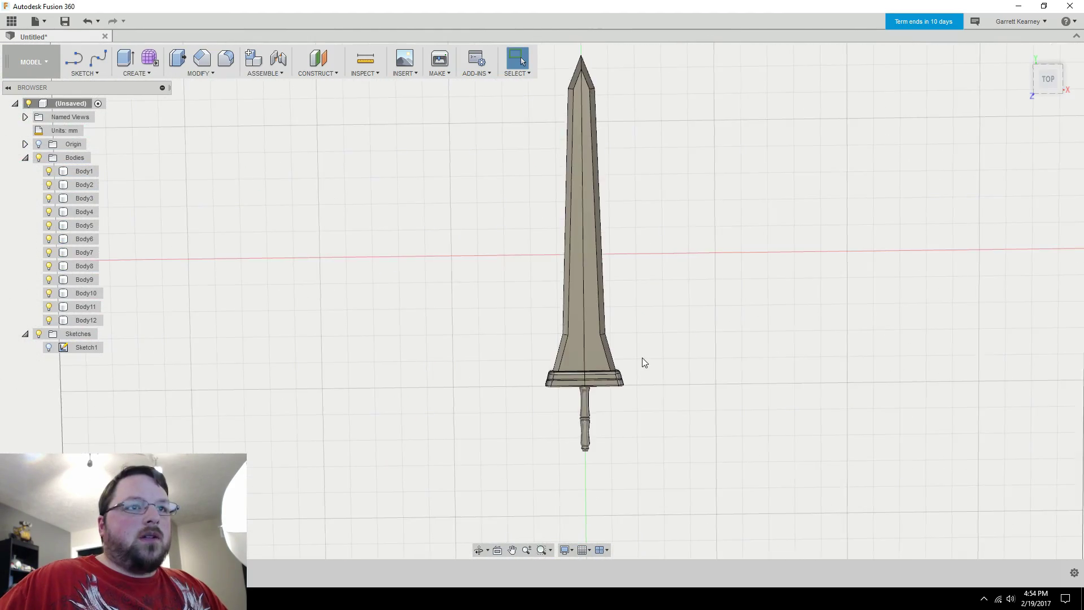
- Combine the two mirrored blade halves into one body with the Join operation
scroll(642, 357, "down", 1)
scroll(642, 356, "up", 1)
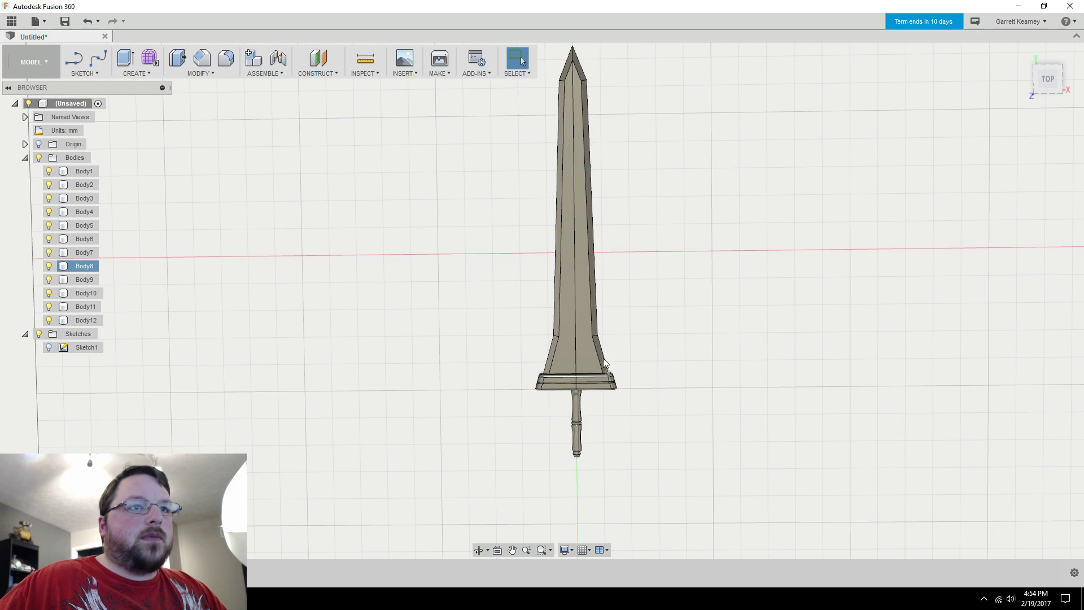
scroll(626, 364, "up", 3)
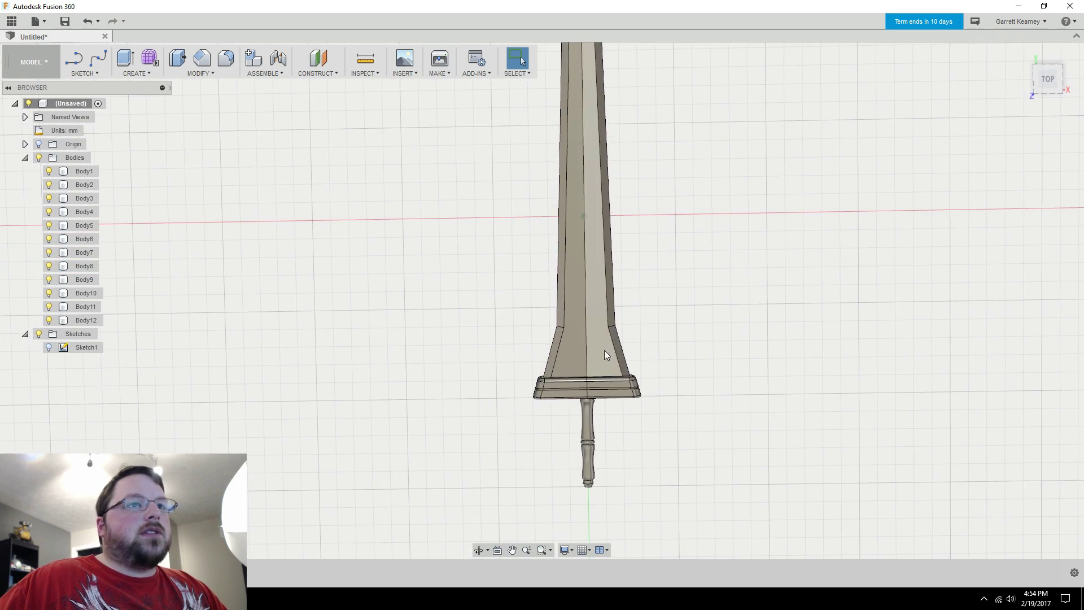
double_click(83, 345)
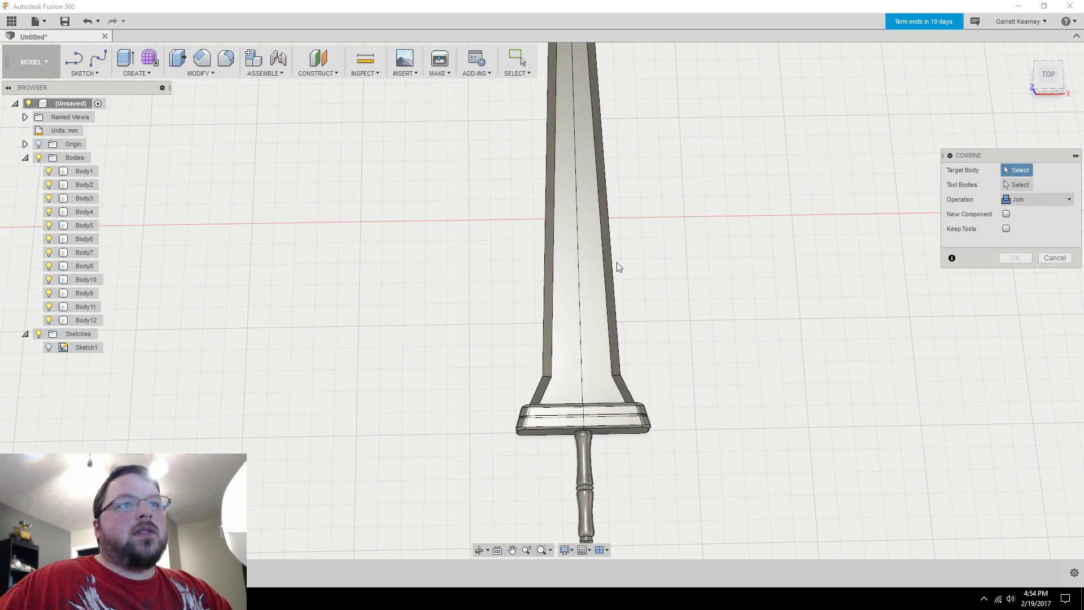
left_click(587, 416)
left_click(576, 348)
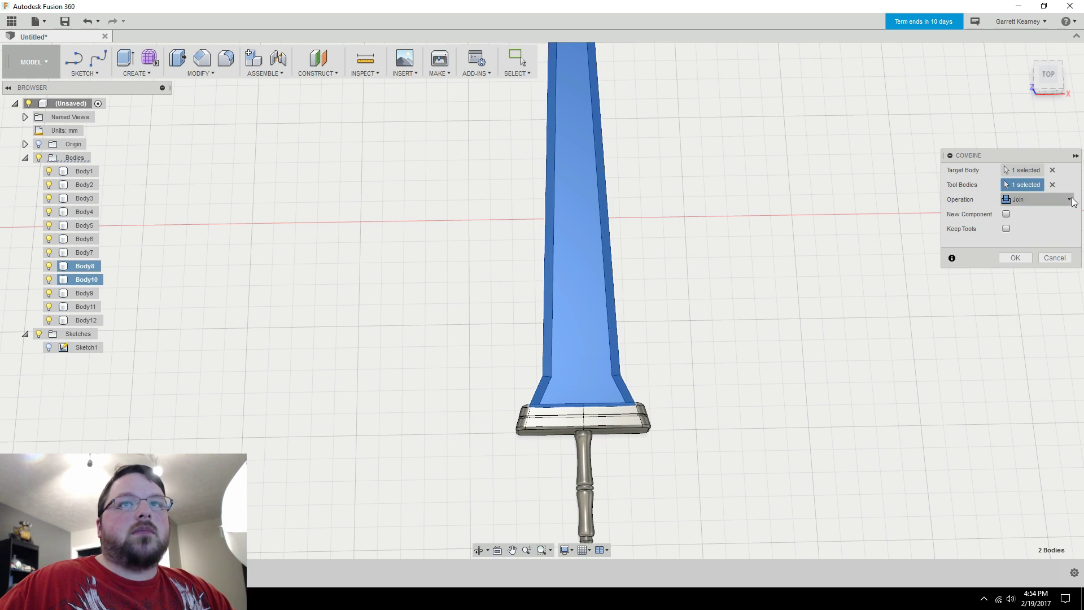
left_click(1015, 258)
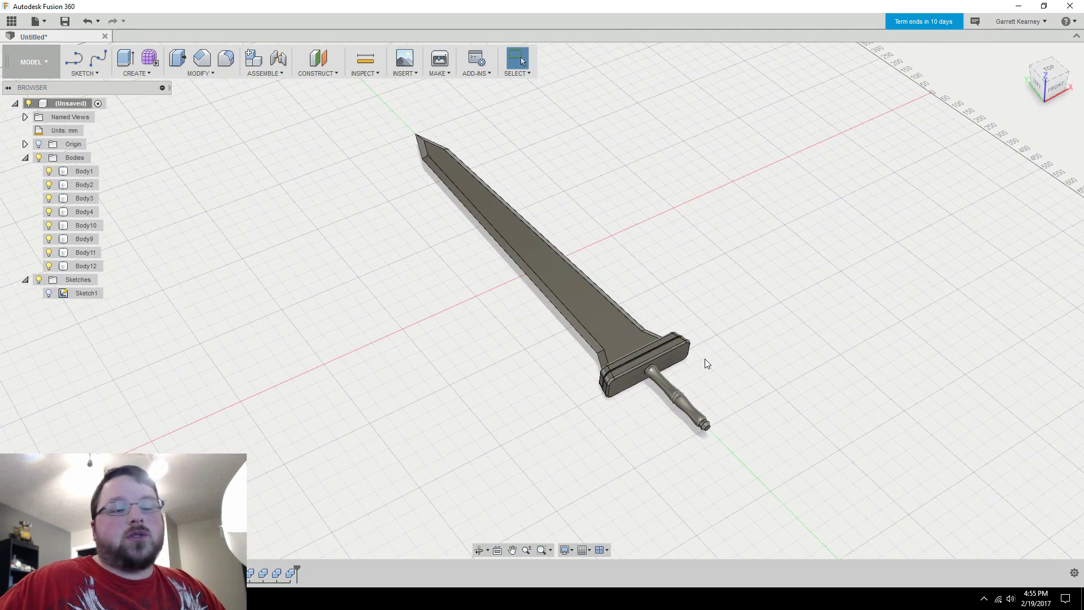
- Examine the blade bevels, guard, grip and overall shape of the finished sword up close and from several angles
scroll(740, 388, "up", 5)
scroll(739, 384, "up", 3)
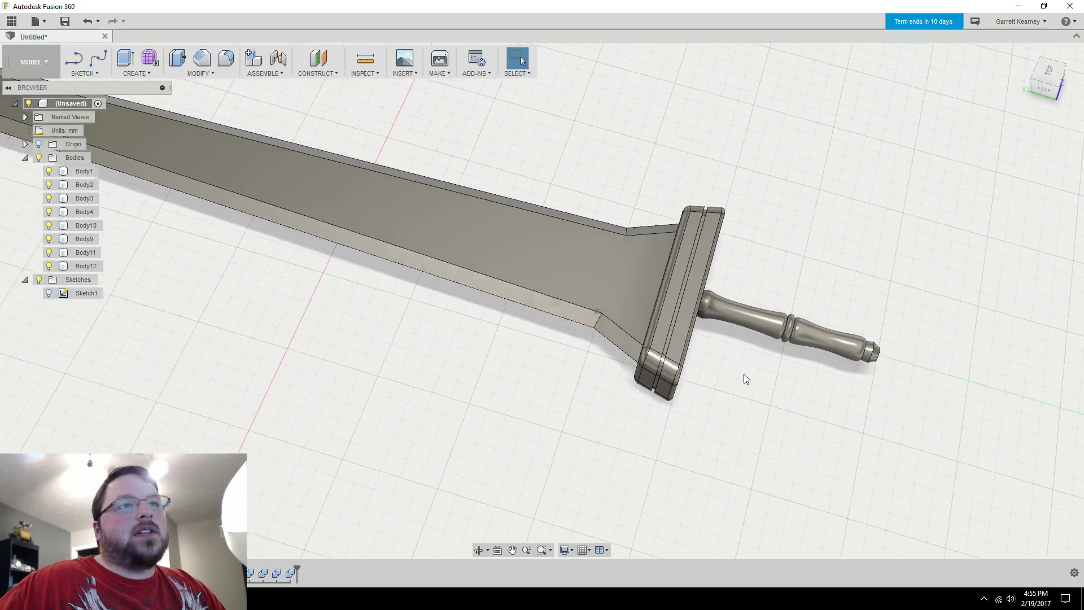
scroll(744, 373, "up", 5)
middle_click_drag(777, 356, 622, 264, "shift")
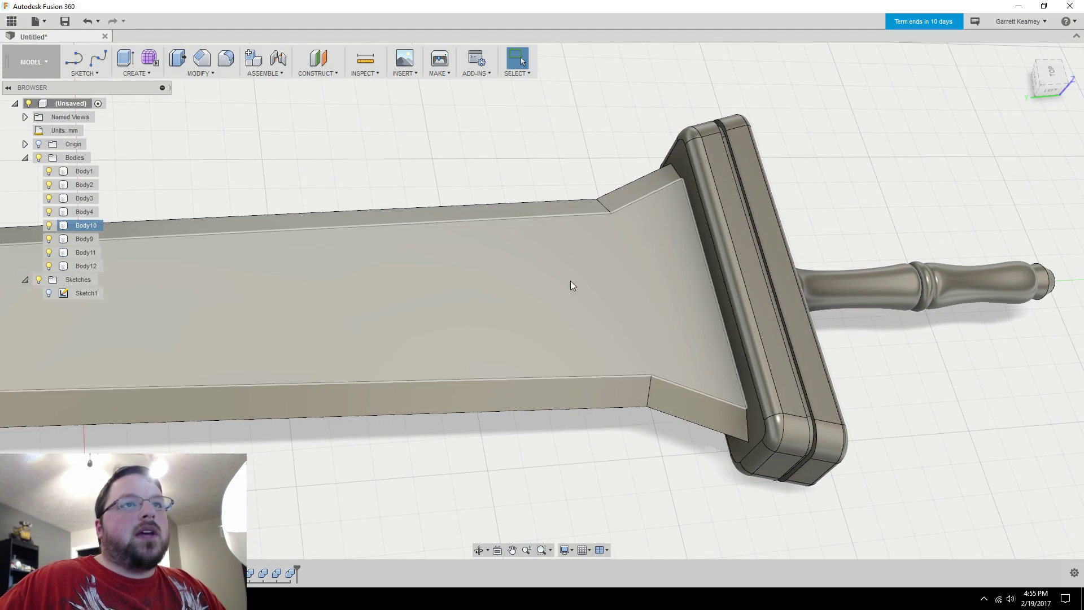
scroll(574, 277, "down", 3)
mouse_move(626, 280)
middle_mouse_down("shift")
mouse_move(605, 289)
mouse_move(611, 278)
middle_mouse_up("shift")
scroll(610, 279, "up", 5)
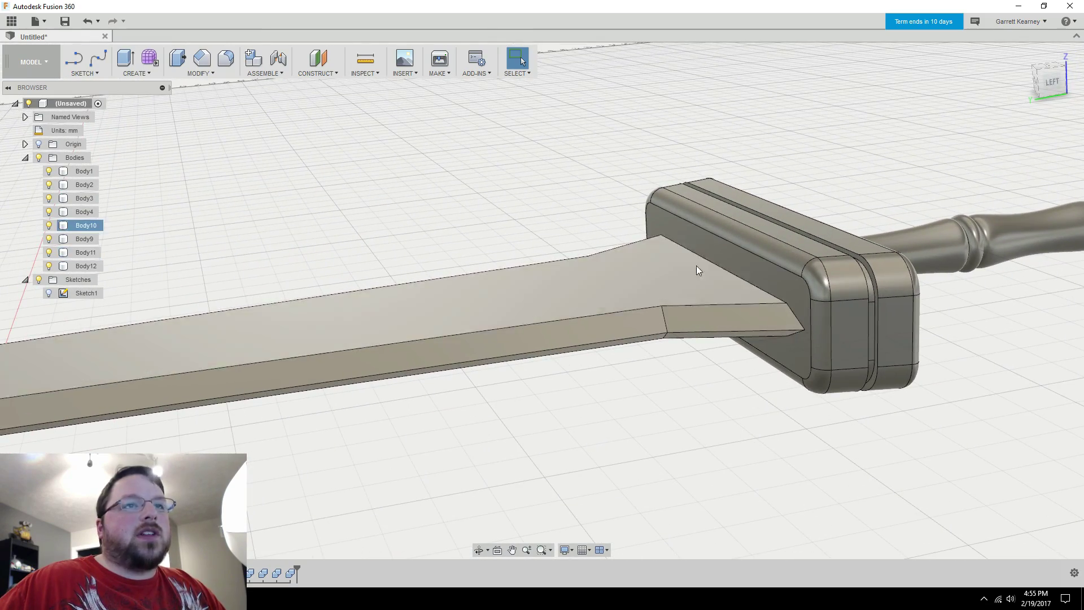
mouse_move(671, 289)
middle_mouse_down("shift")
mouse_move(704, 357)
mouse_move(736, 373)
mouse_move(696, 360)
mouse_move(645, 257)
mouse_move(619, 364)
mouse_move(583, 382)
mouse_move(587, 407)
mouse_move(547, 383)
mouse_move(557, 325)
mouse_move(617, 307)
mouse_move(756, 404)
mouse_move(784, 382)
mouse_move(658, 273)
mouse_move(560, 304)
mouse_move(570, 239)
mouse_move(513, 213)
mouse_move(577, 292)
mouse_move(518, 311)
mouse_move(385, 312)
mouse_move(678, 387)
mouse_move(685, 443)
mouse_move(673, 431)
middle_mouse_up("shift")
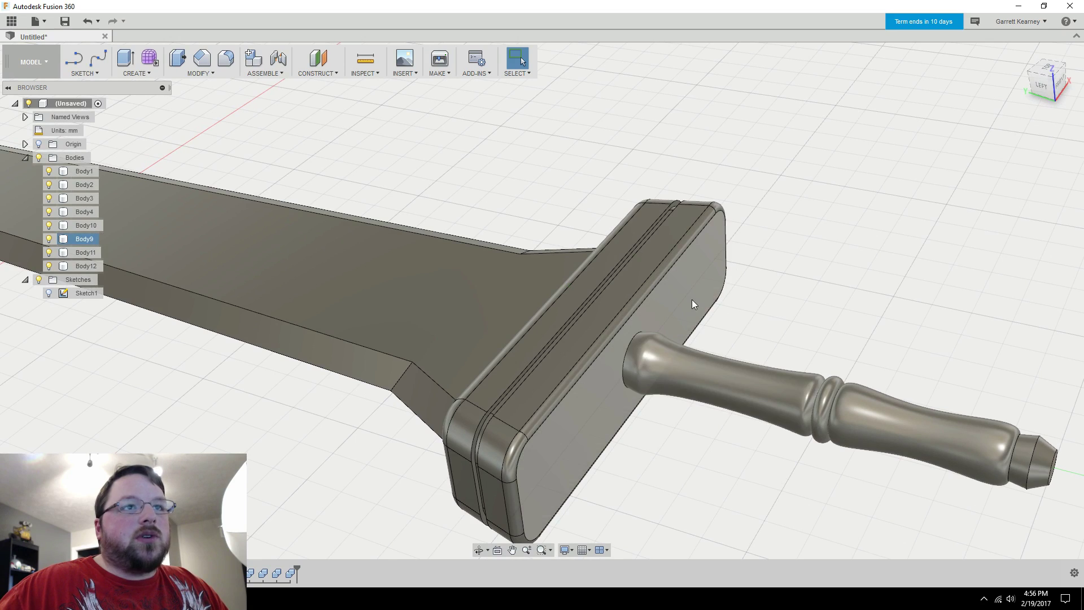
middle_click_drag(655, 353, 609, 277, "shift")
scroll(604, 371, "down", 5)
middle_click_drag(605, 371, 568, 391, "shift")
middle_click_drag(567, 391, 564, 426, "shift")
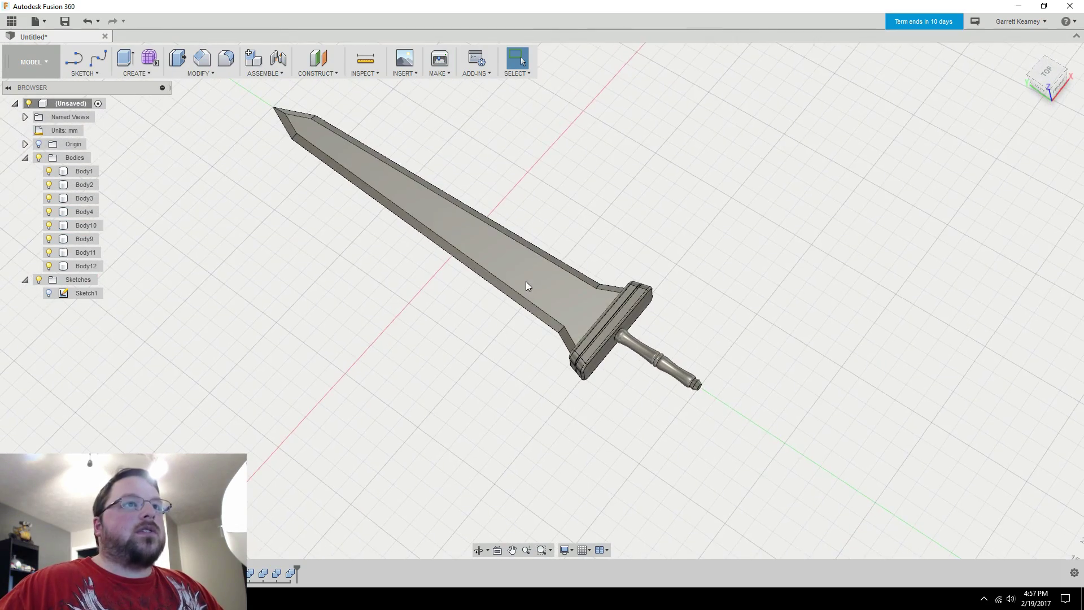
middle_click_drag(526, 281, 523, 404, "shift")
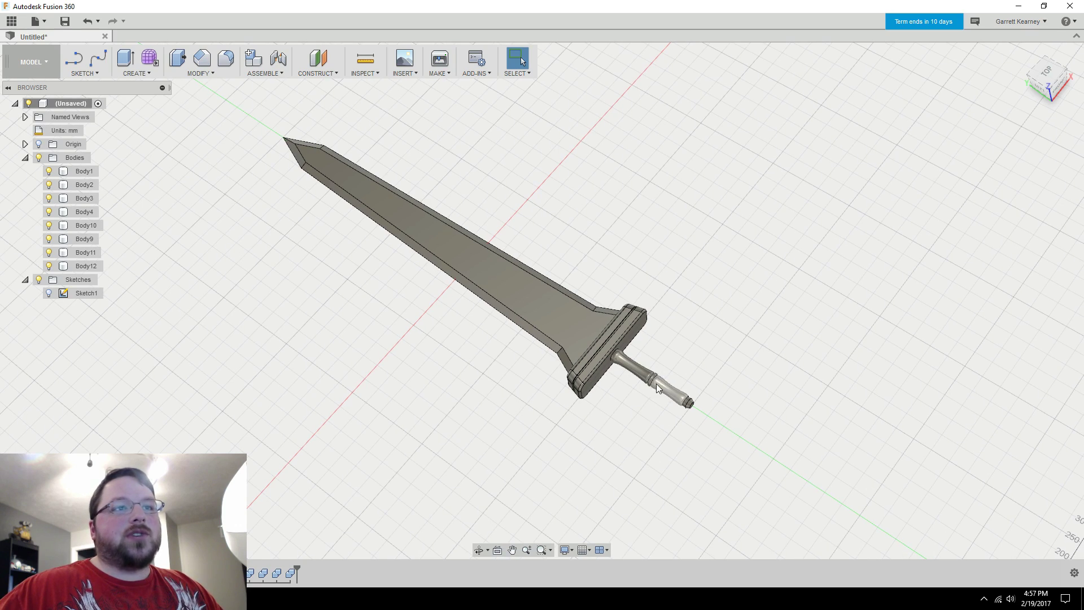
middle_click_drag(802, 491, 776, 204, "shift")
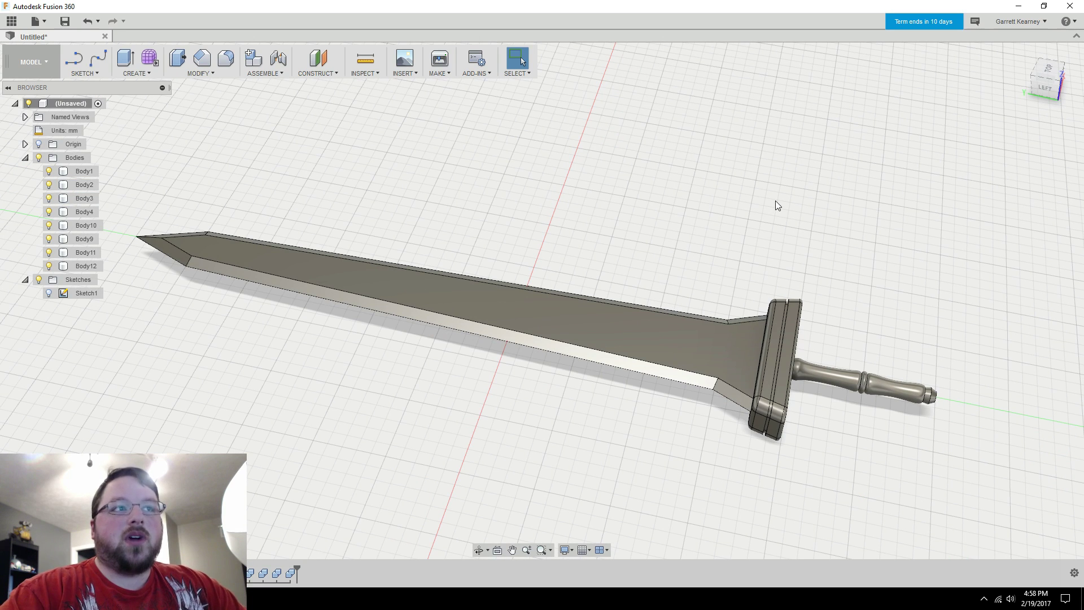